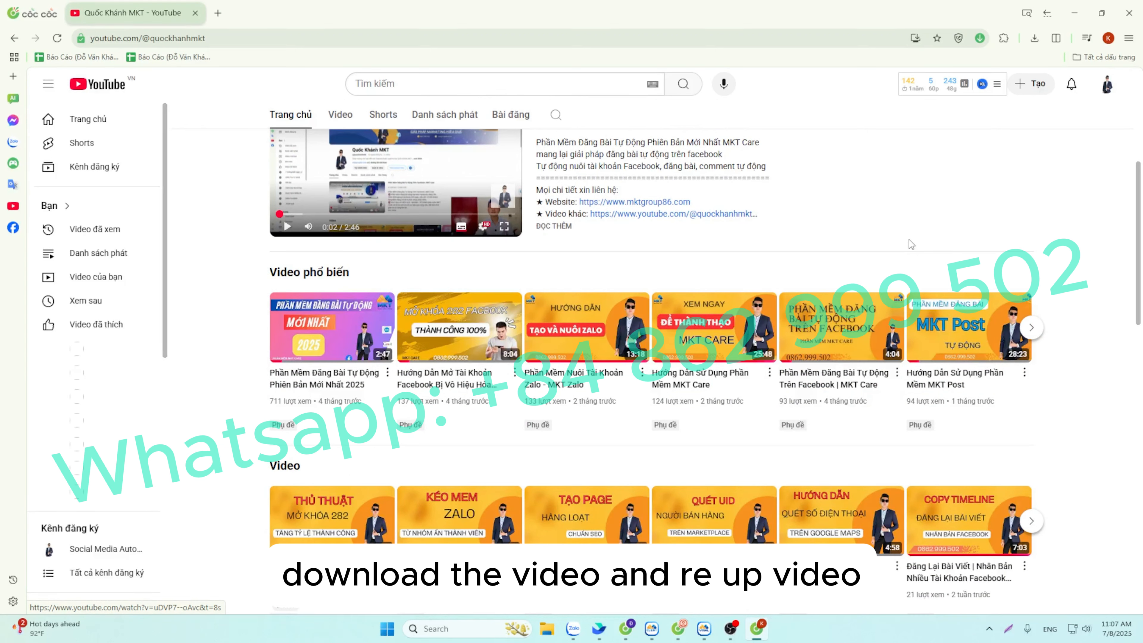
Minimize the browser and OBS windows and switch to the MKT Viral software
left_click(1073, 21)
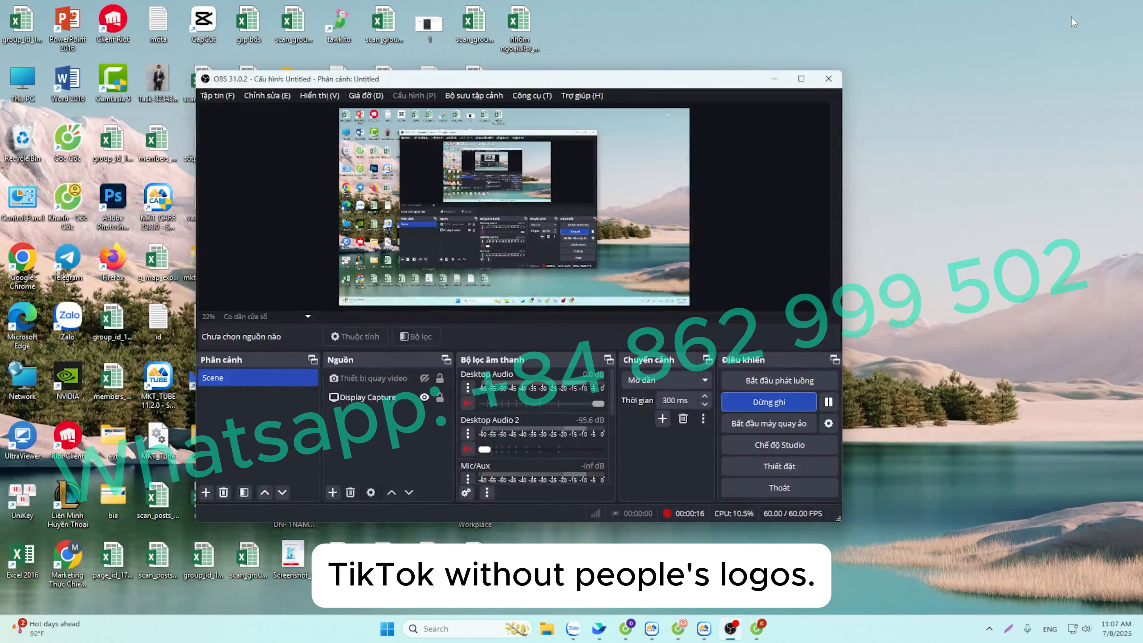
left_click(777, 76)
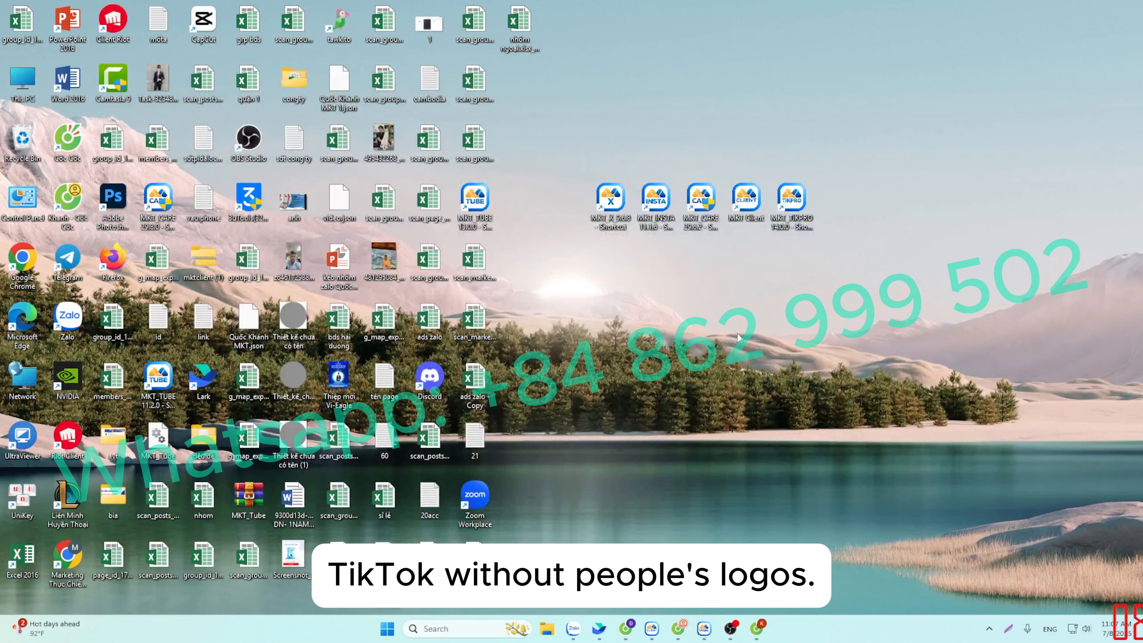
left_click(708, 632)
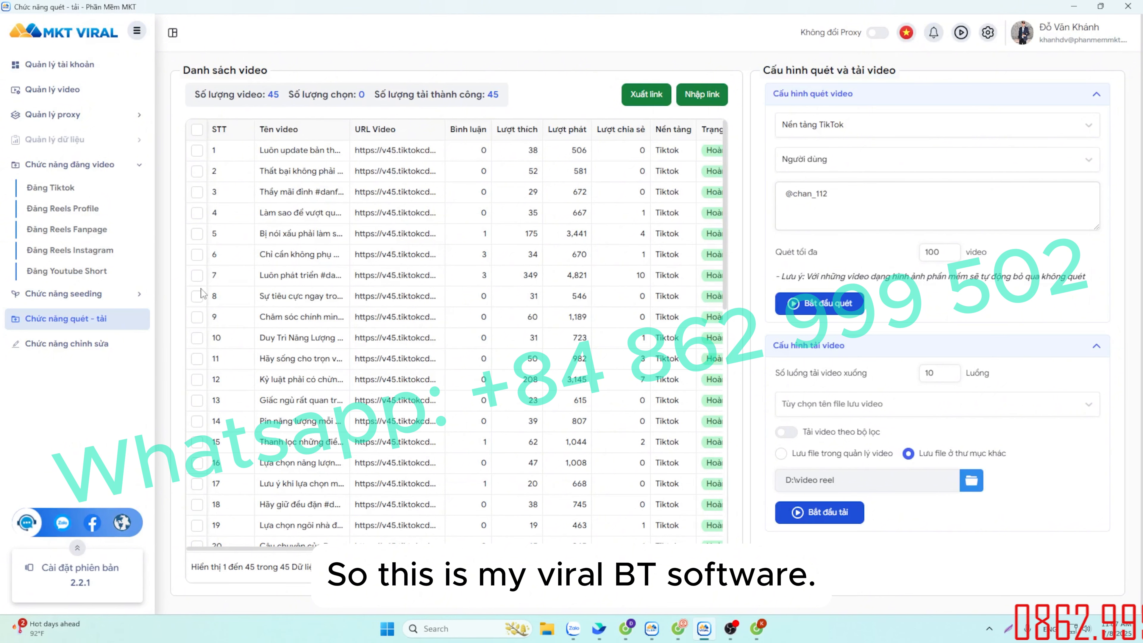
Examine which platforms can be chosen when adding accounts in account management, and close the form without adding any
left_click(84, 71)
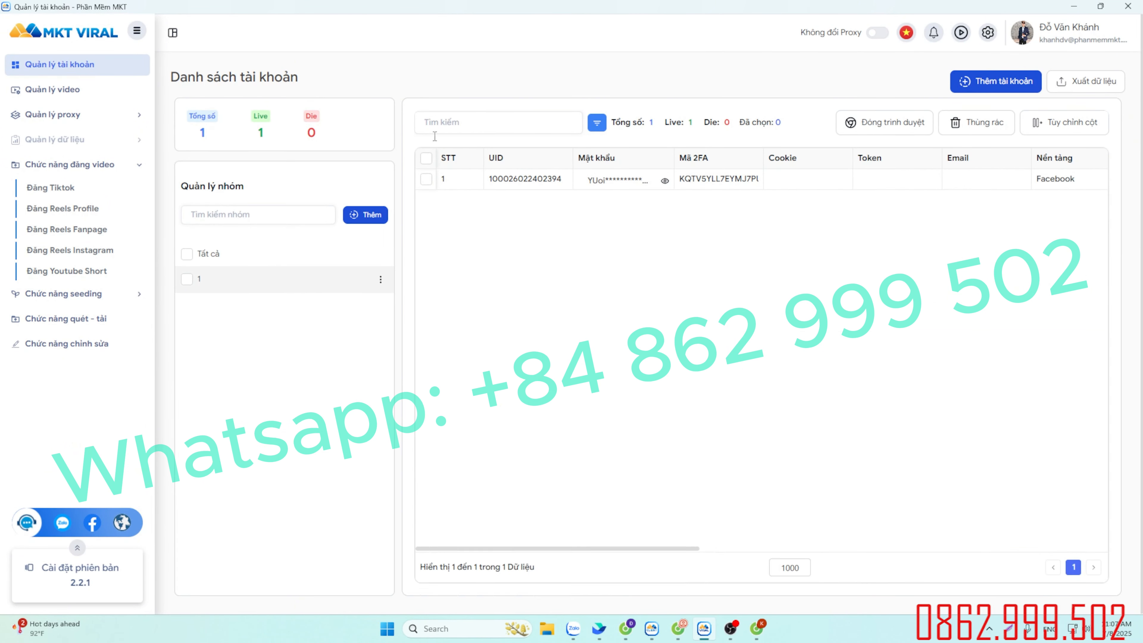
left_click(996, 81)
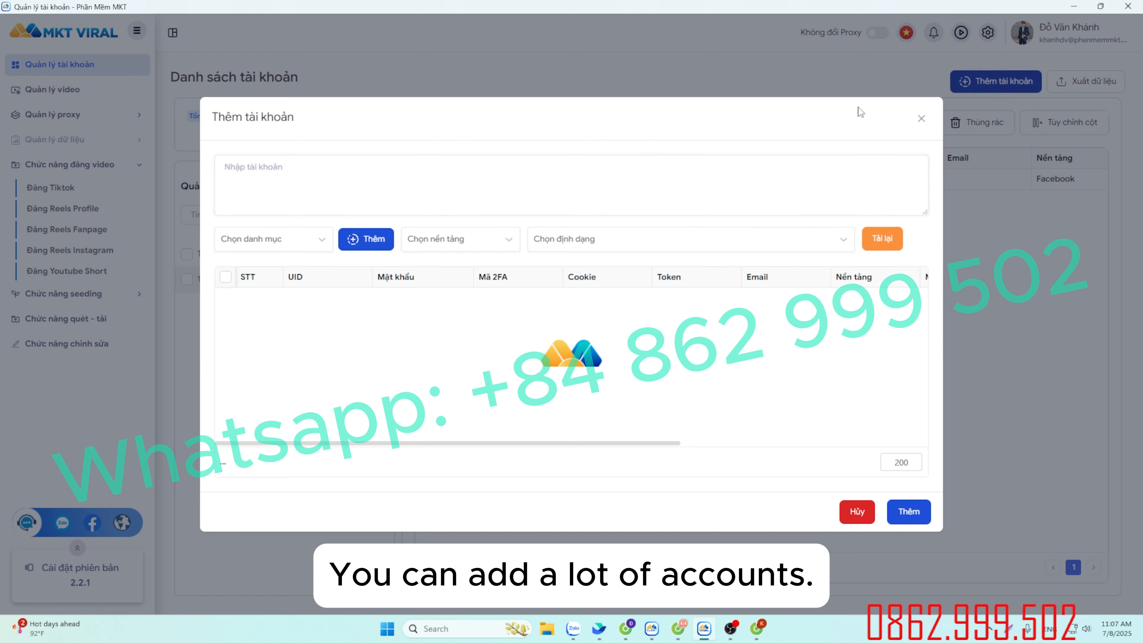
left_click(437, 239)
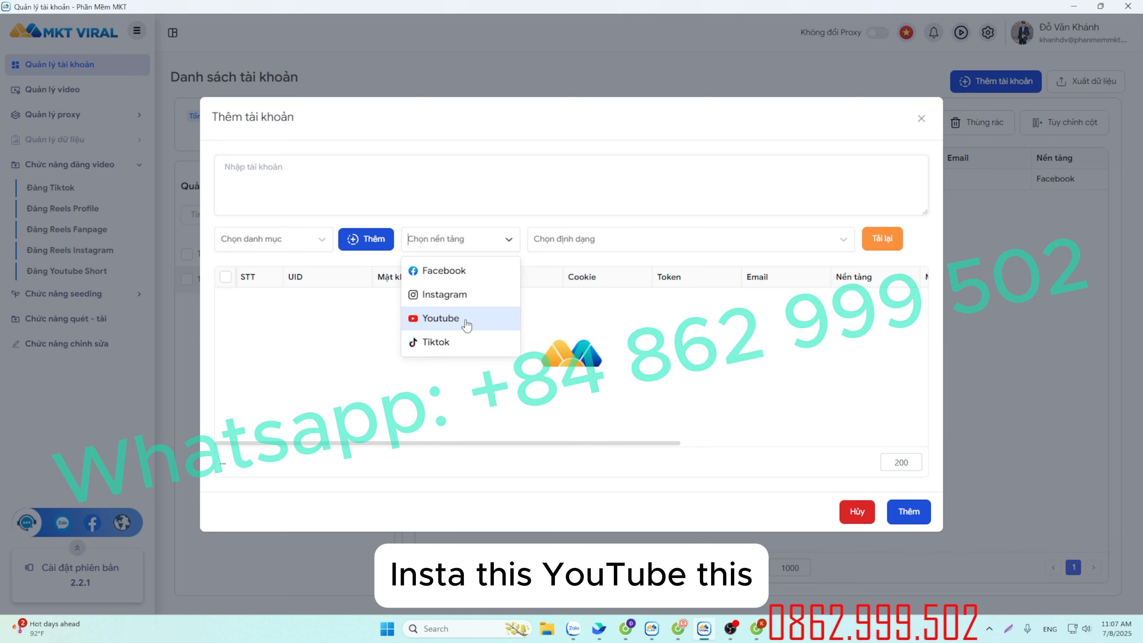
left_click(921, 118)
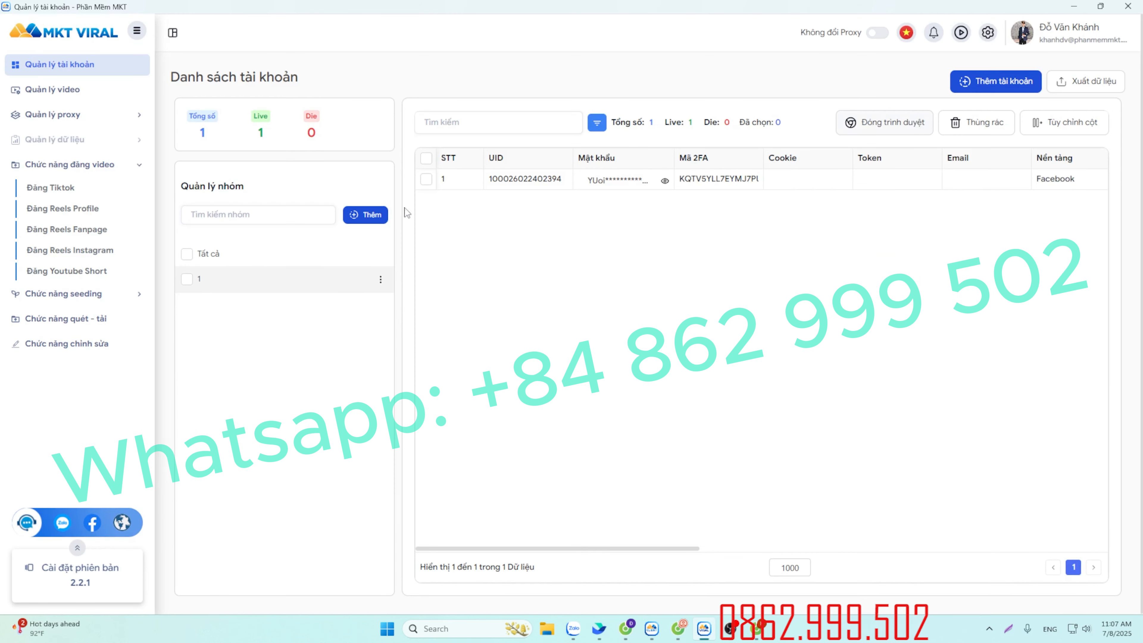
Examine the source platforms offered by the scan and download function, and look over the list of video editing functions
left_click(88, 164)
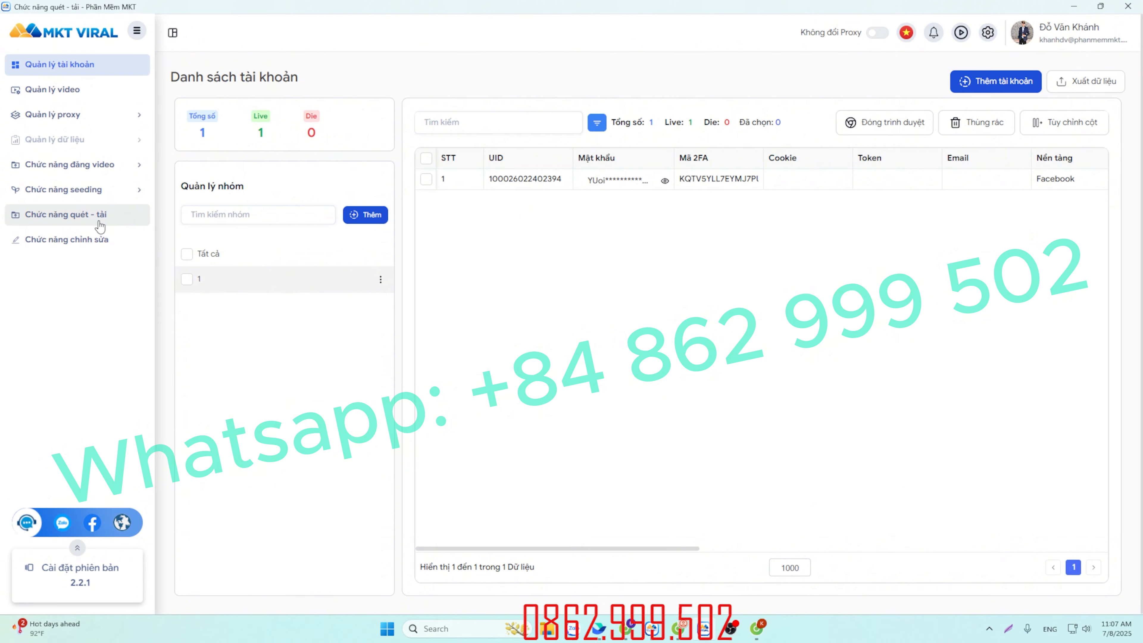
left_click(99, 223)
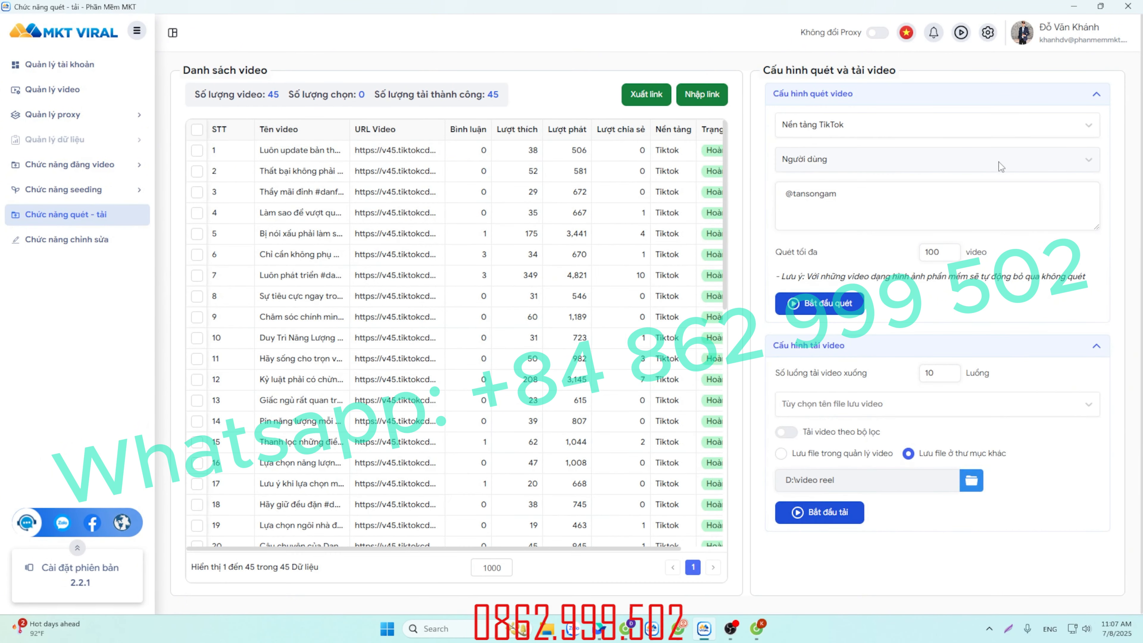
mouse_move(477, 339)
left_mouse_down()
mouse_move(382, 538)
mouse_move(434, 548)
mouse_move(387, 548)
left_mouse_up()
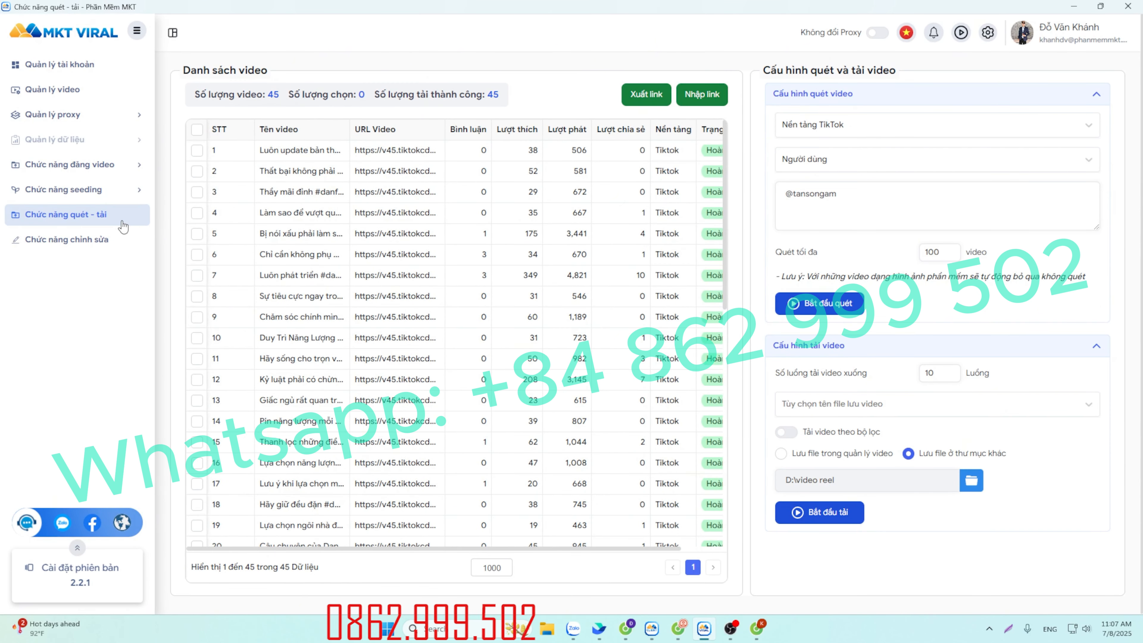
left_click(860, 128)
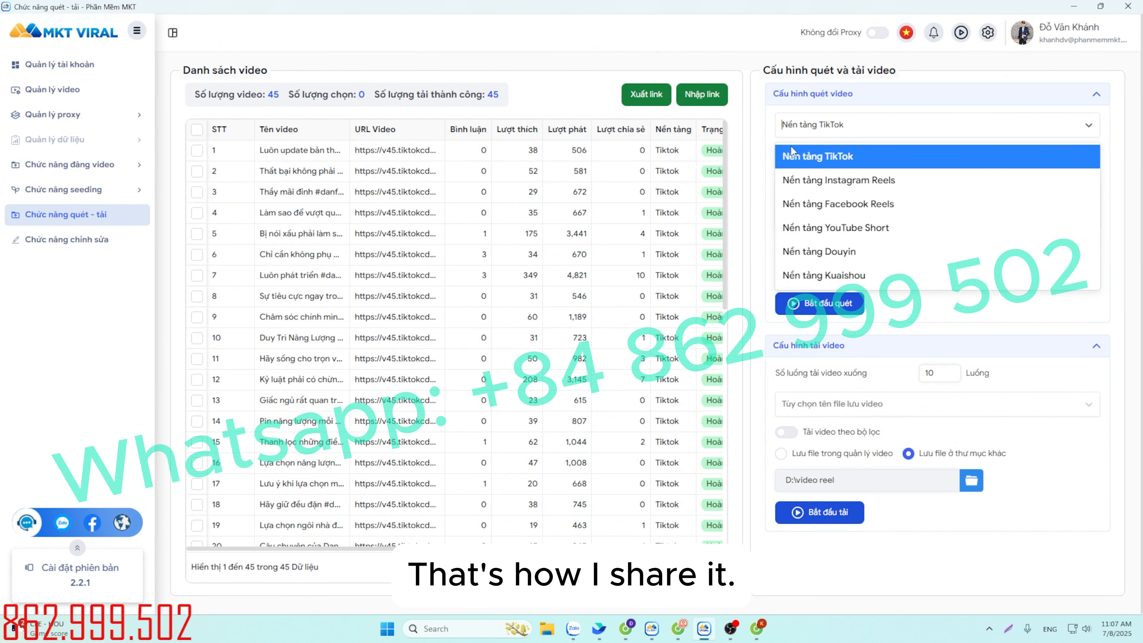
left_click(857, 124)
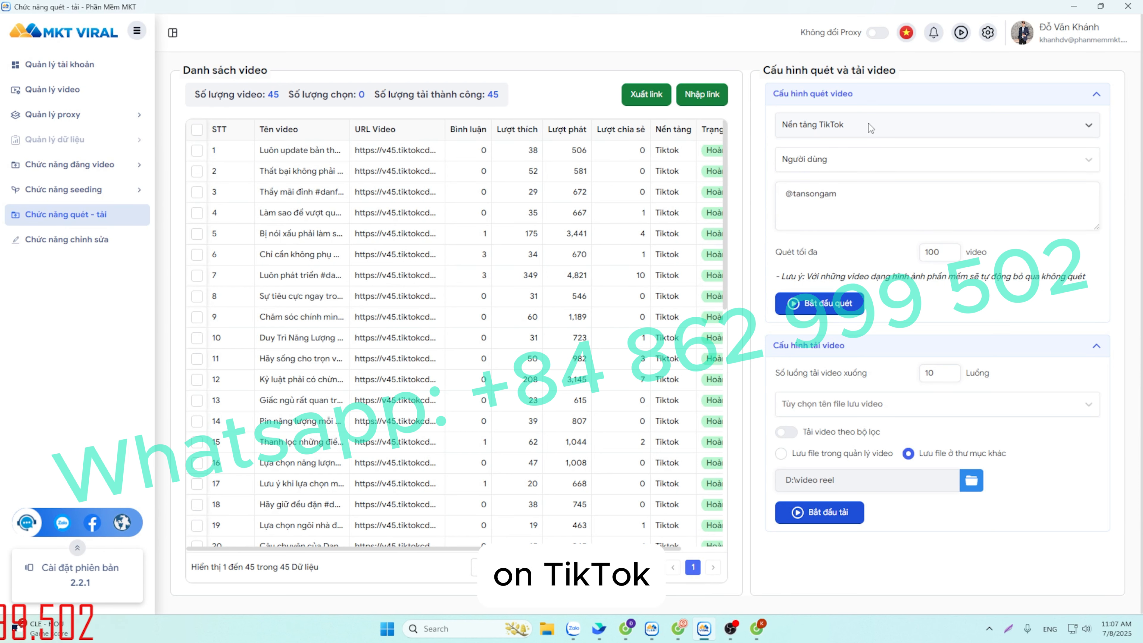
left_click(81, 245)
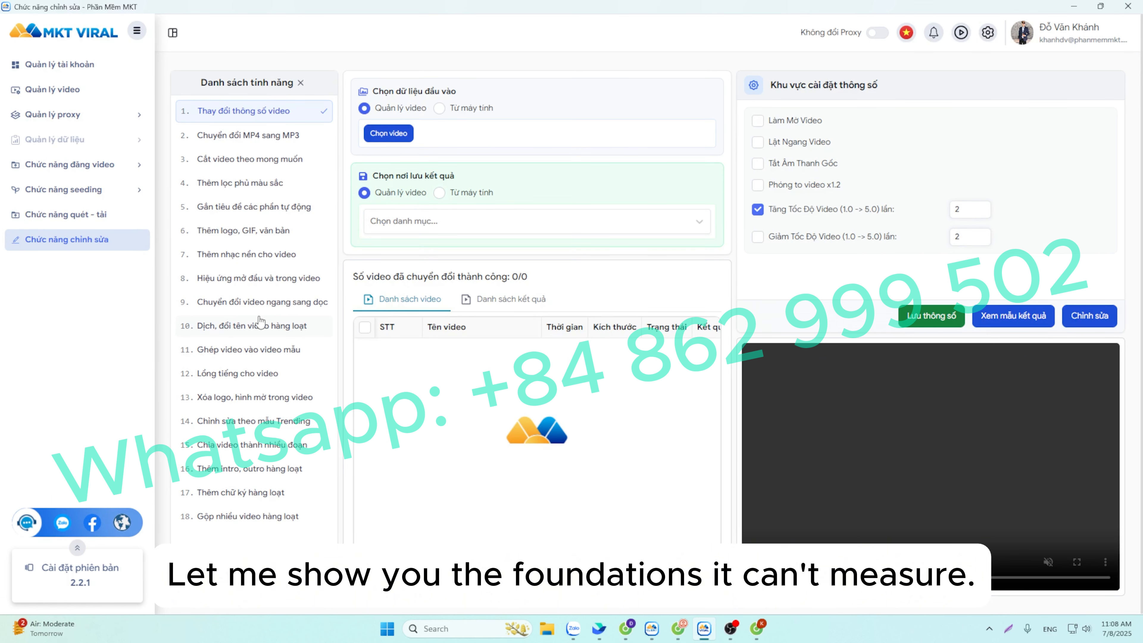
left_click(110, 215)
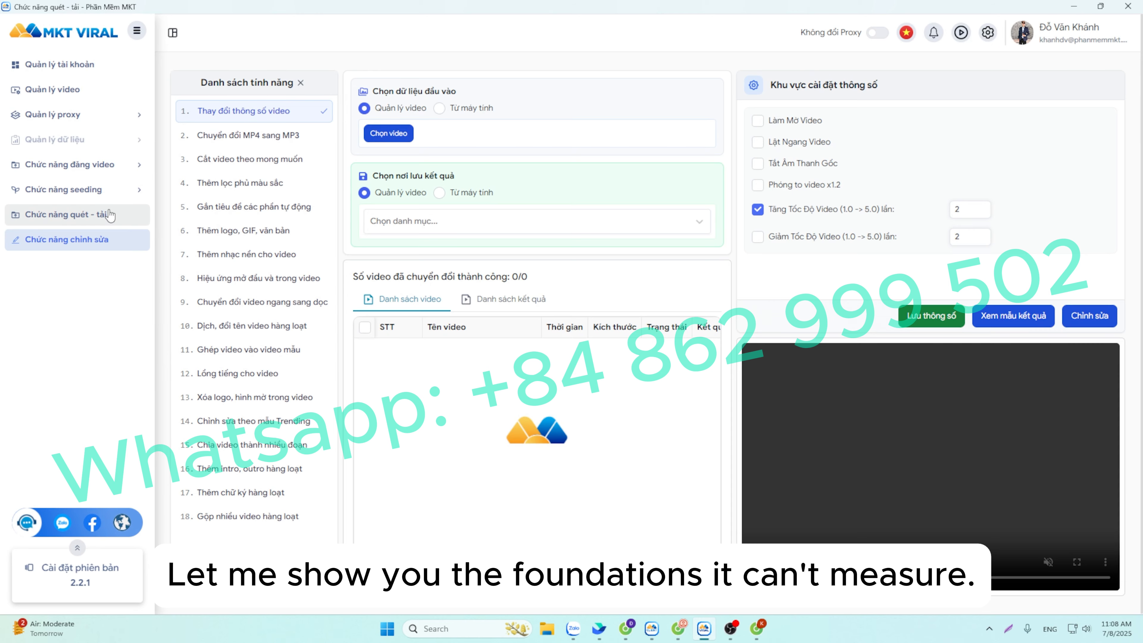
left_click_drag(839, 195, 801, 198)
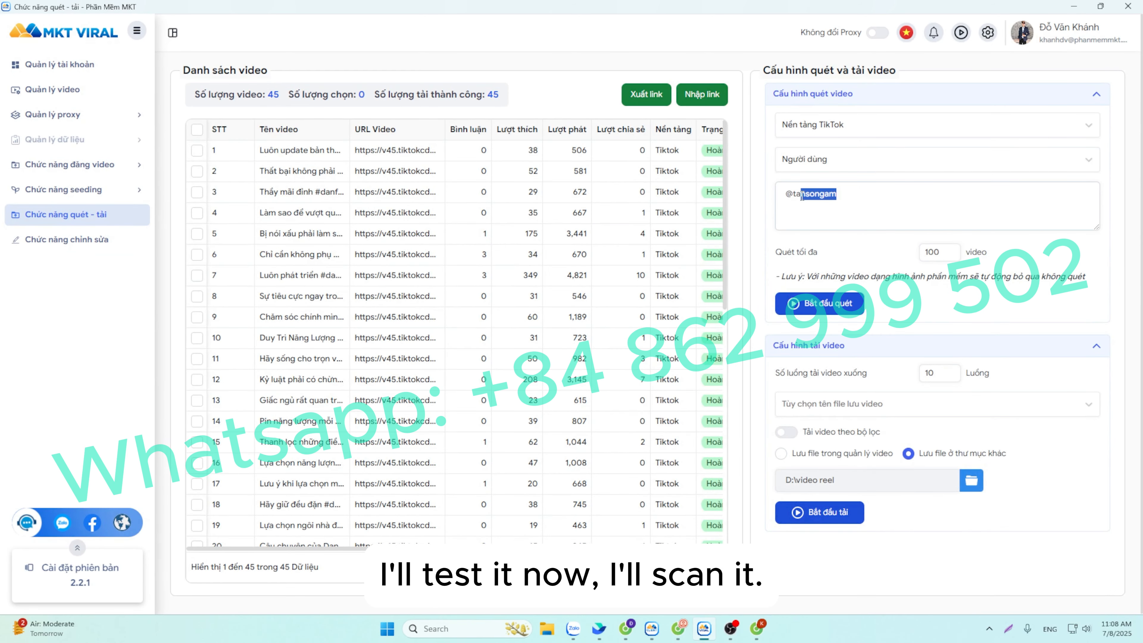
key("BackSpace")
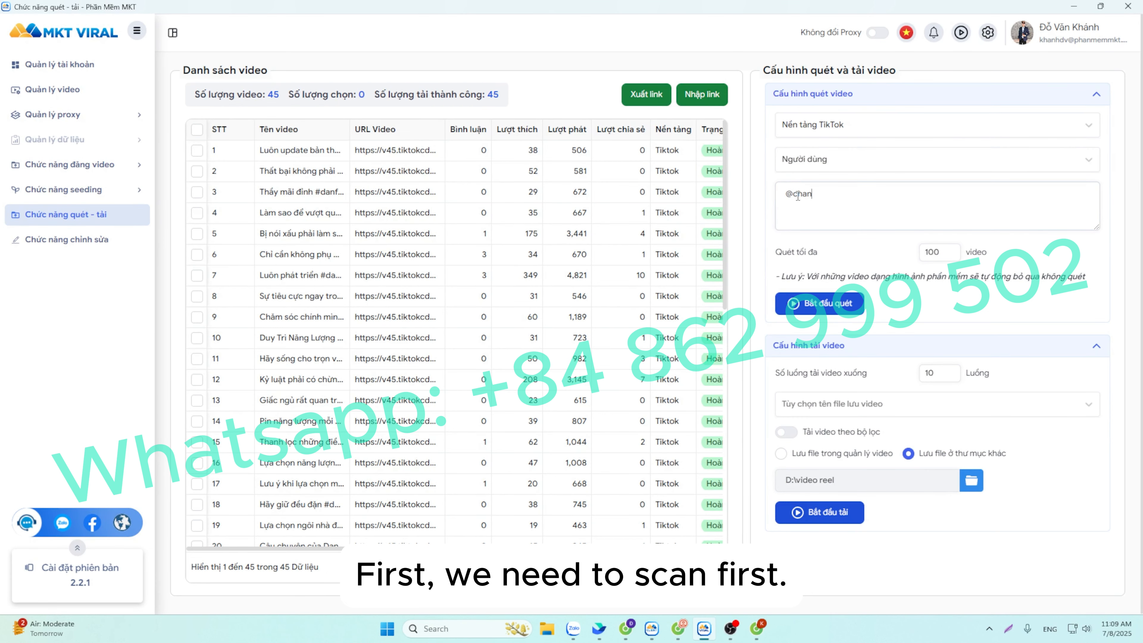
type("-")
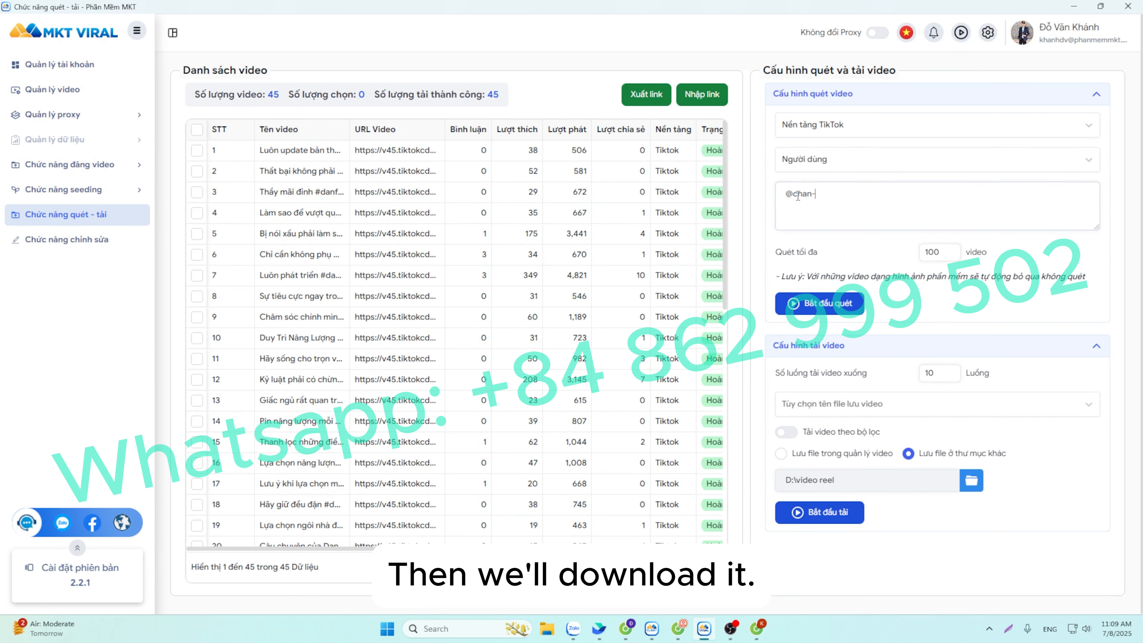
type("11")
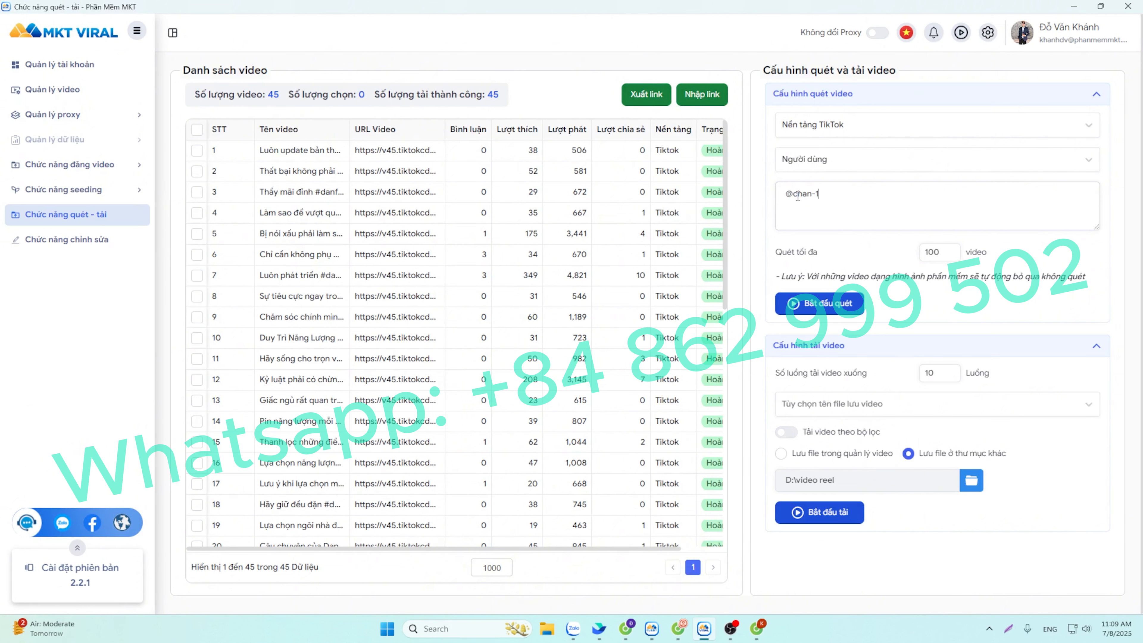
key("BackSpace")
key("BackSpace")
type("_1")
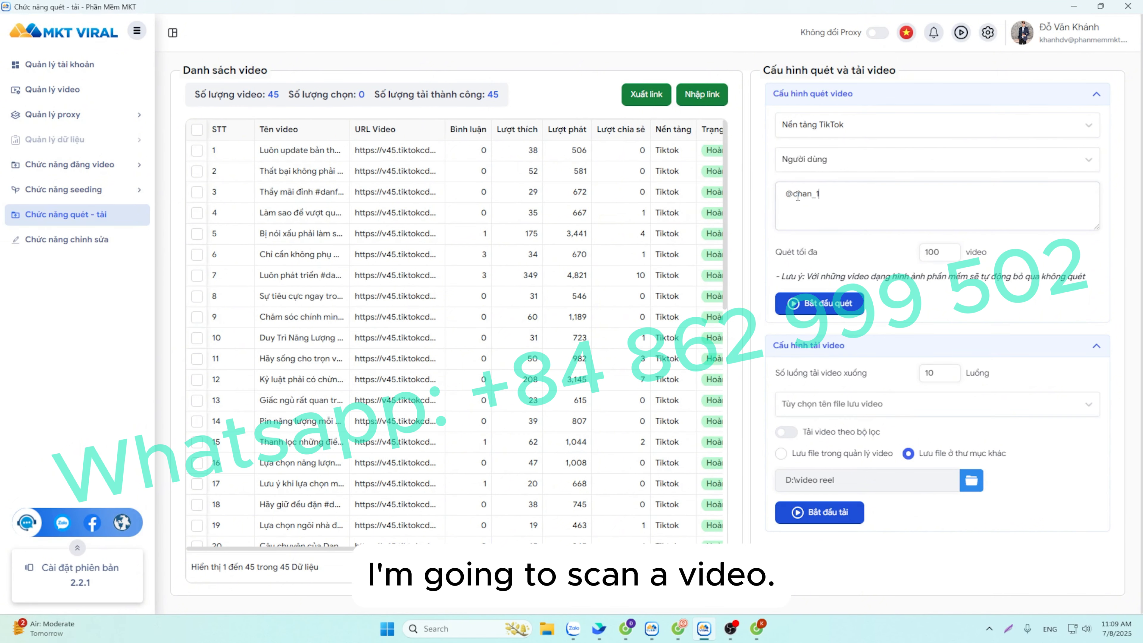
type("12")
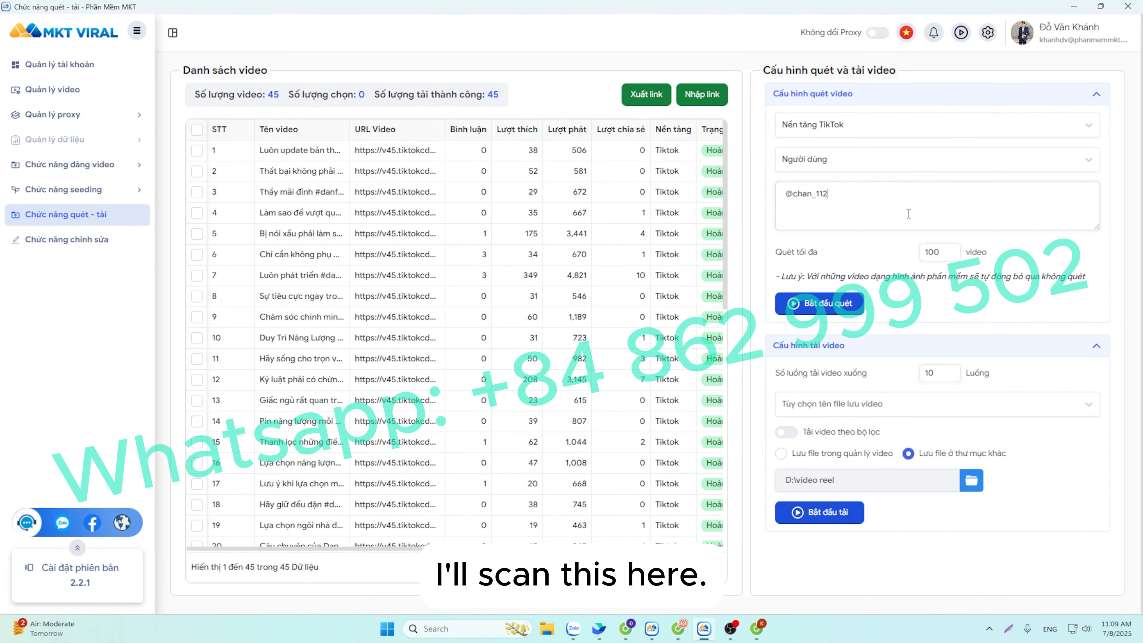
left_click(841, 311)
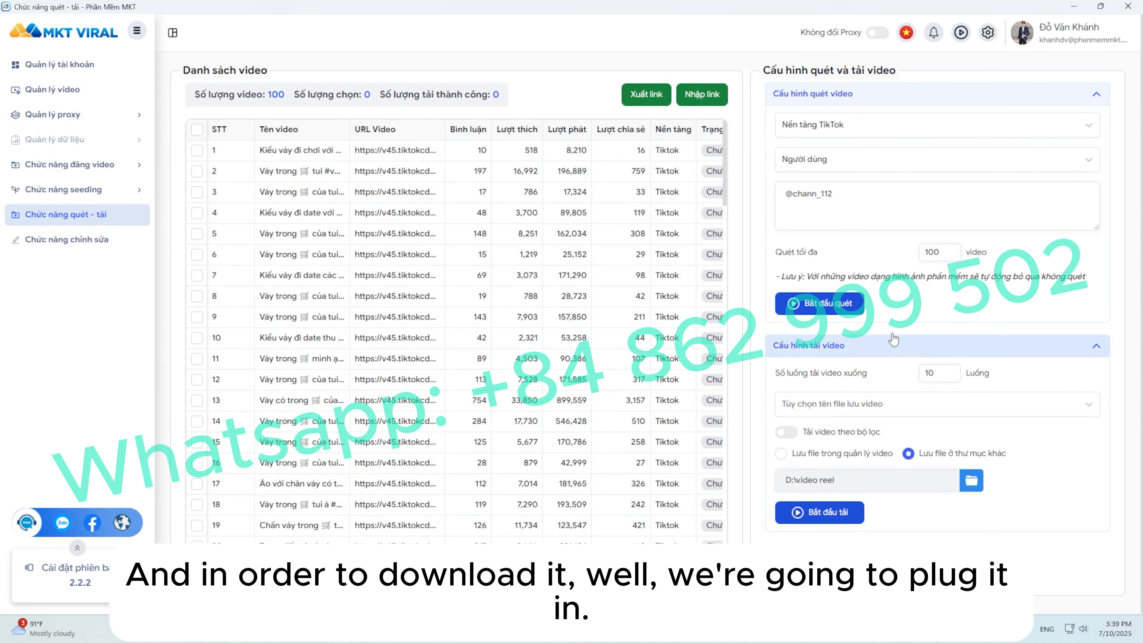
Download all scanned videos using 10 download threads, with files saved by title (Lưu theo tiêu đề)
left_click(197, 129)
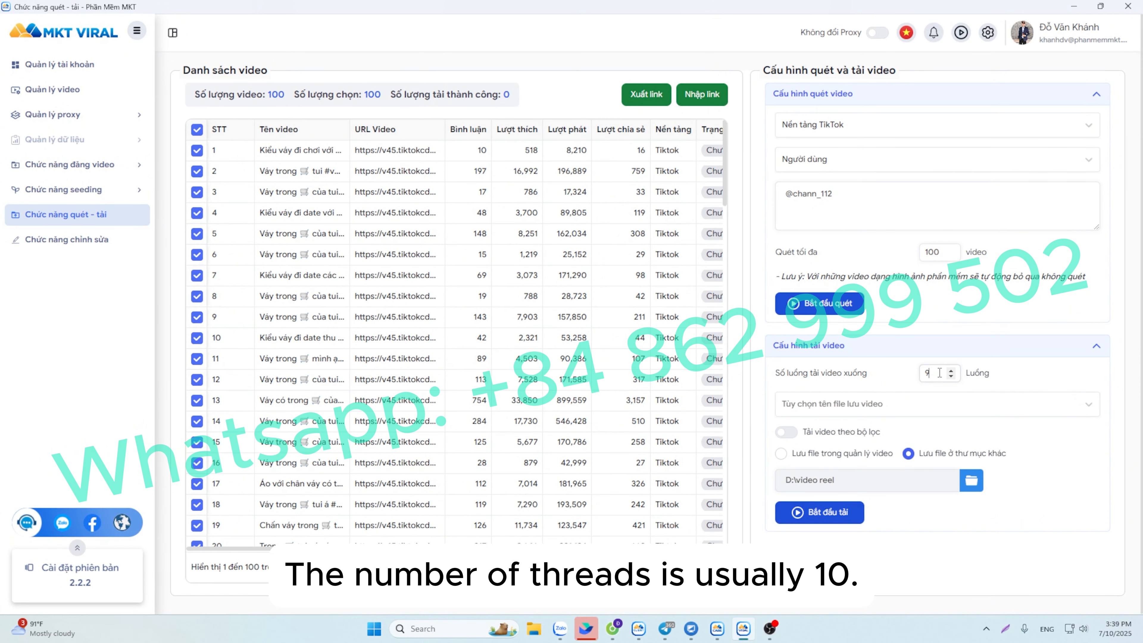
scroll(939, 370, "up", 1)
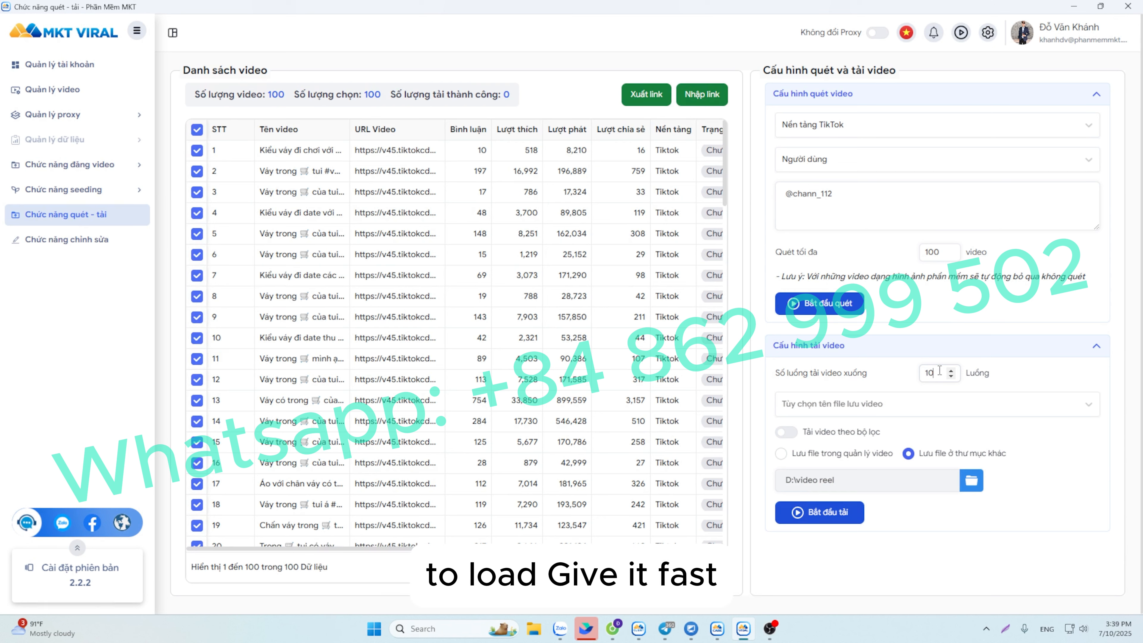
left_click(849, 403)
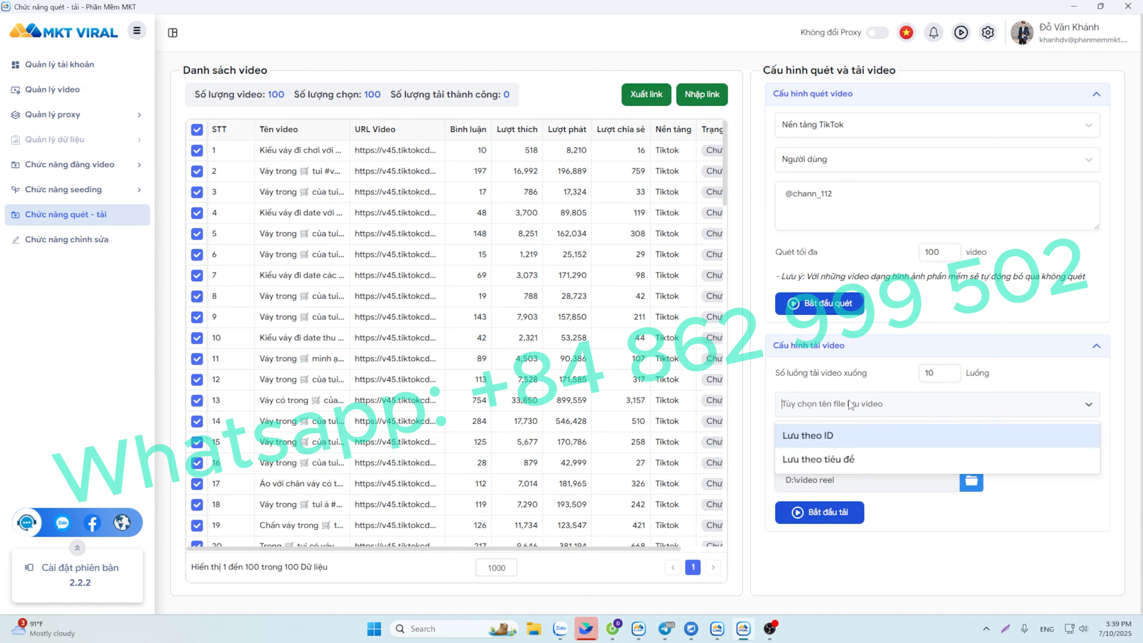
left_click(837, 460)
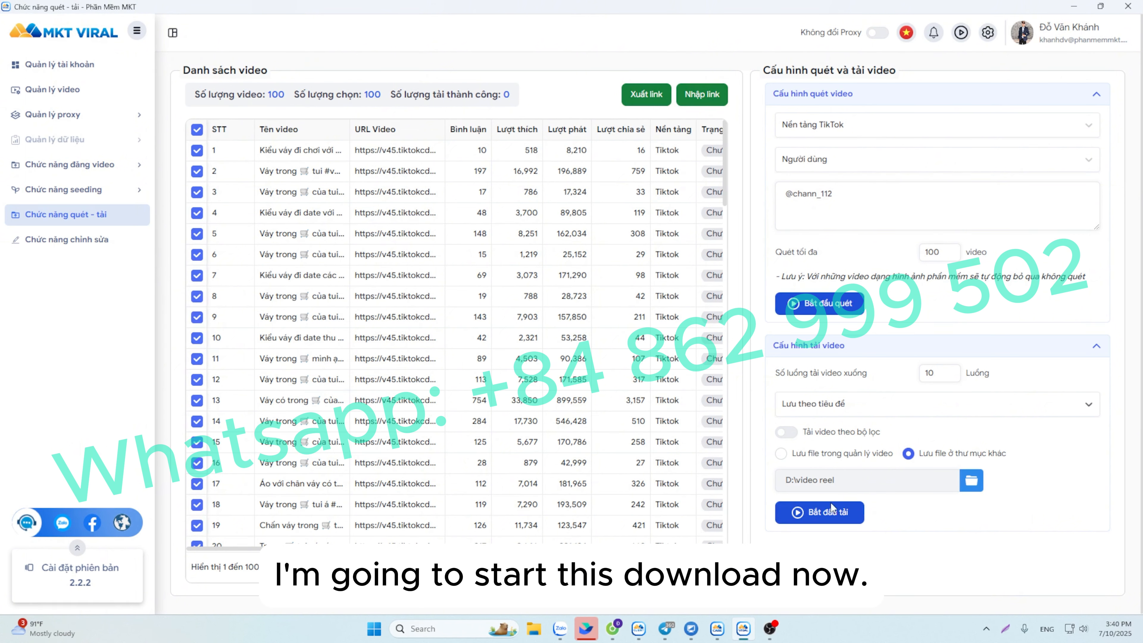
left_click(827, 517)
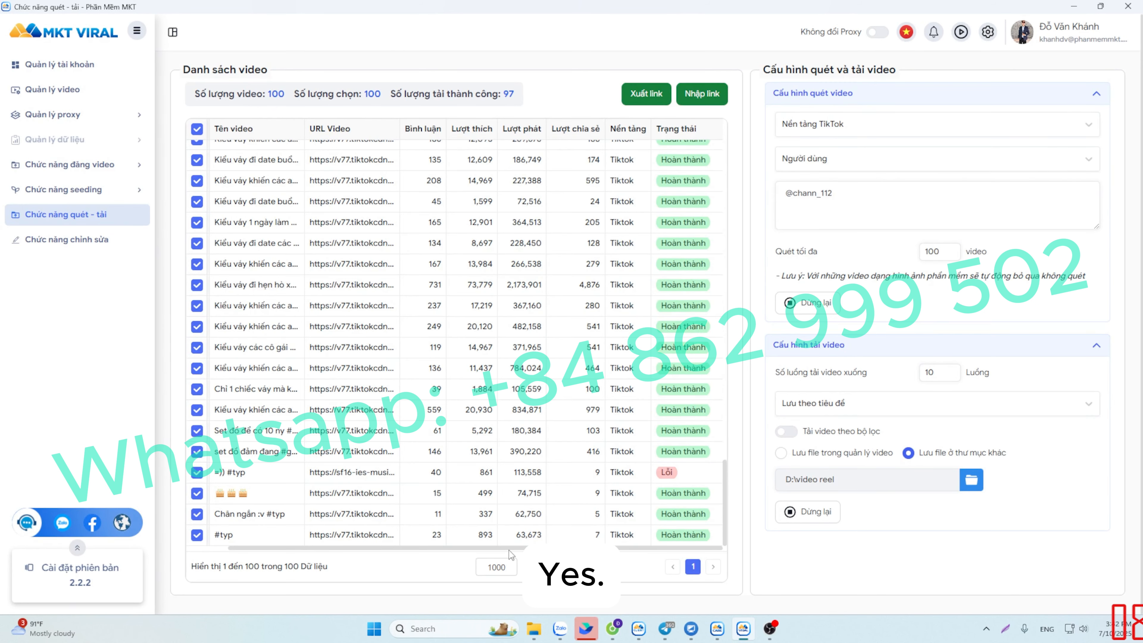
Check the download statuses in the video list and browse the downloaded files in the "video reel" folder on drive D
scroll(580, 398, "up", 5)
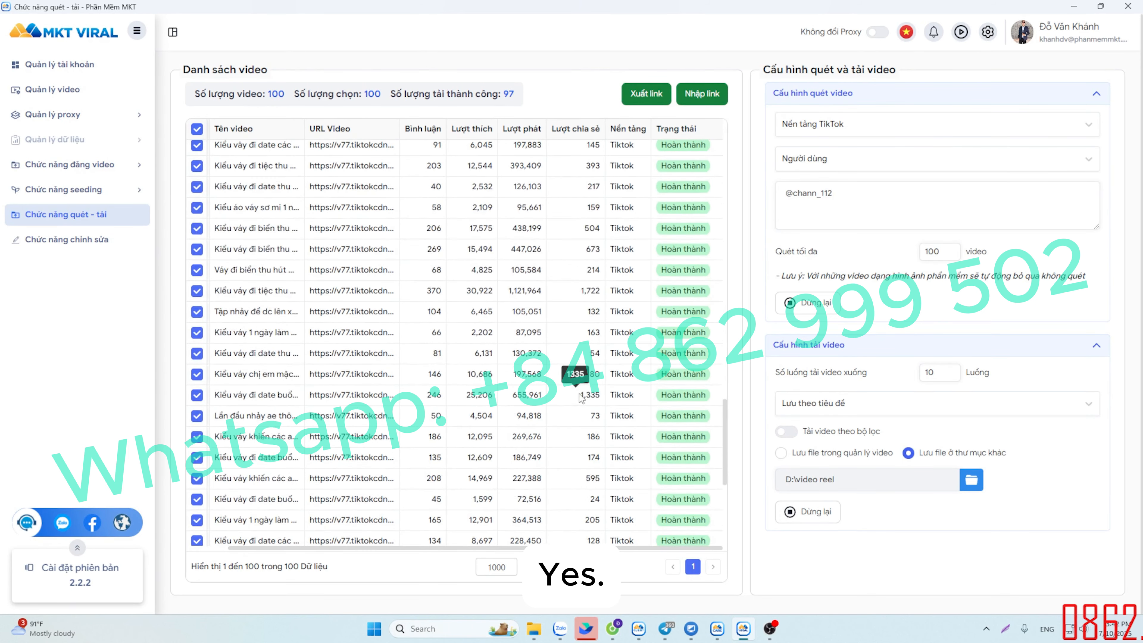
left_click(533, 629)
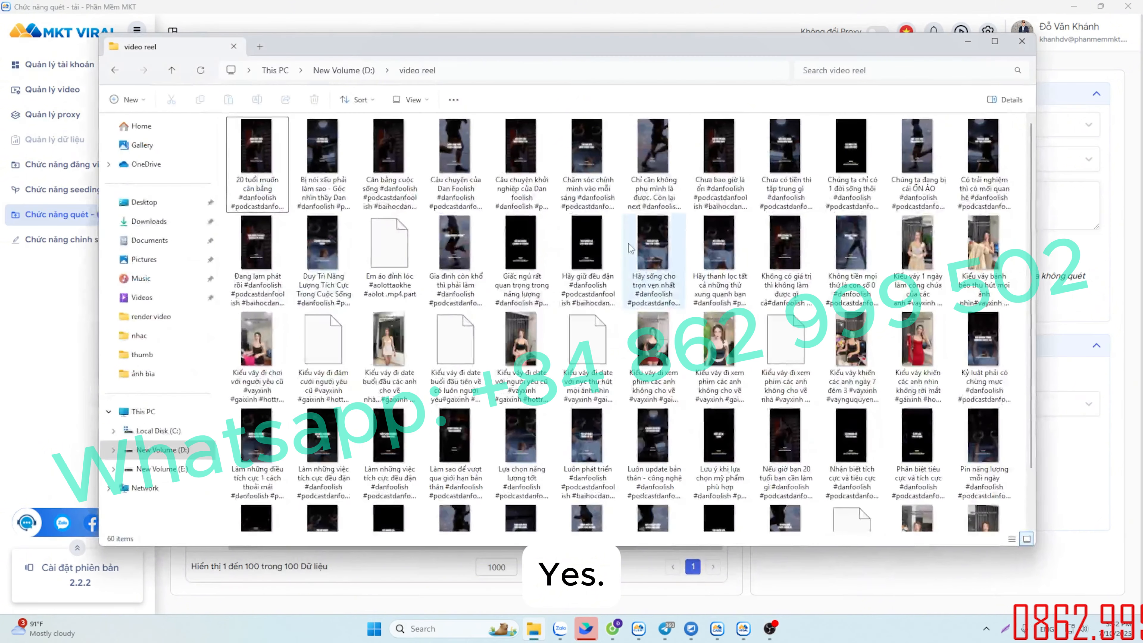
scroll(629, 243, "down", 3)
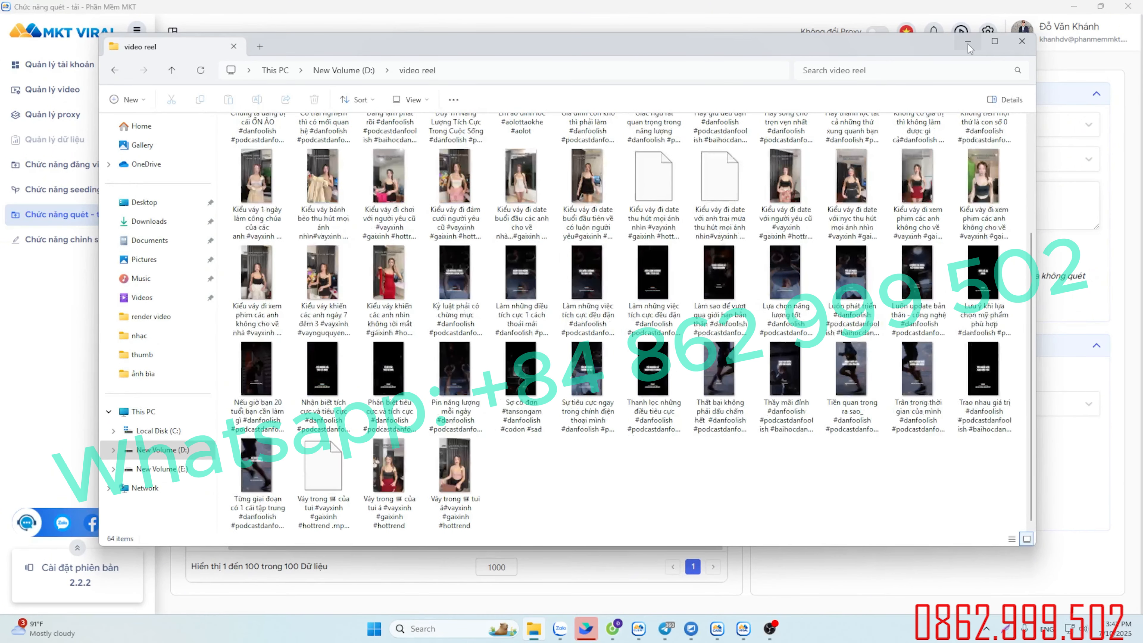
left_click(968, 43)
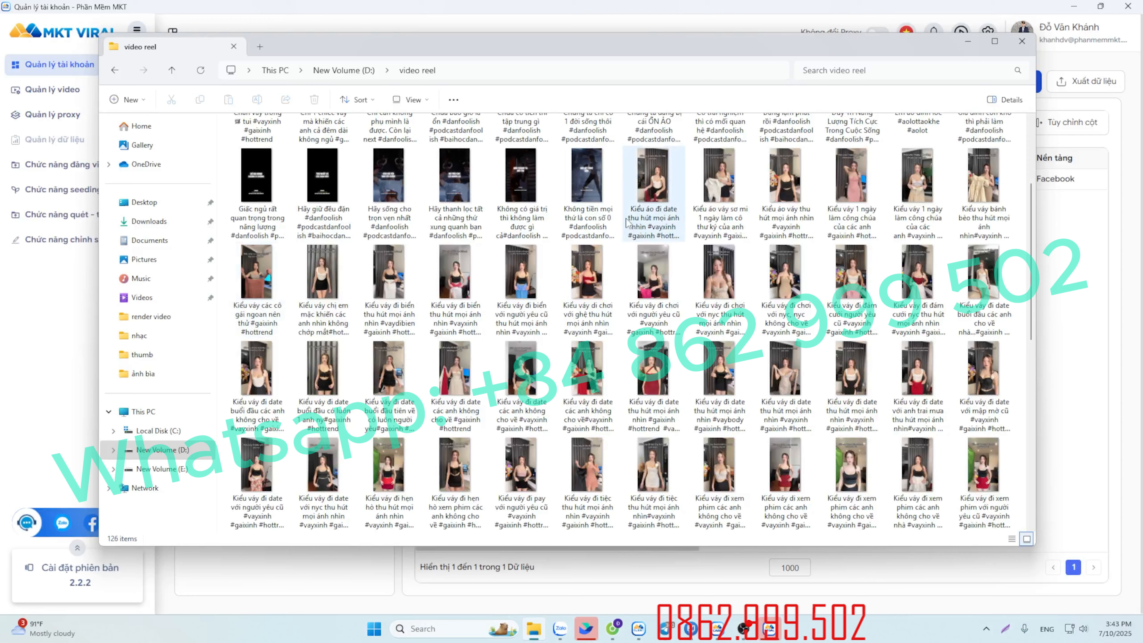
scroll(721, 286, "down", 3)
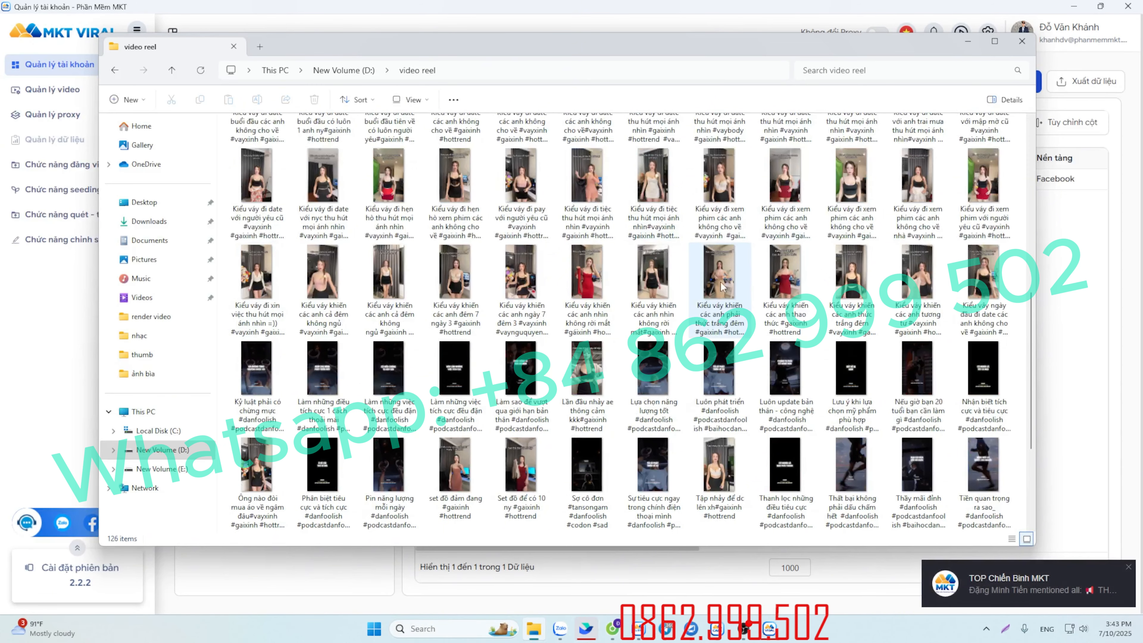
scroll(721, 287, "down", 2)
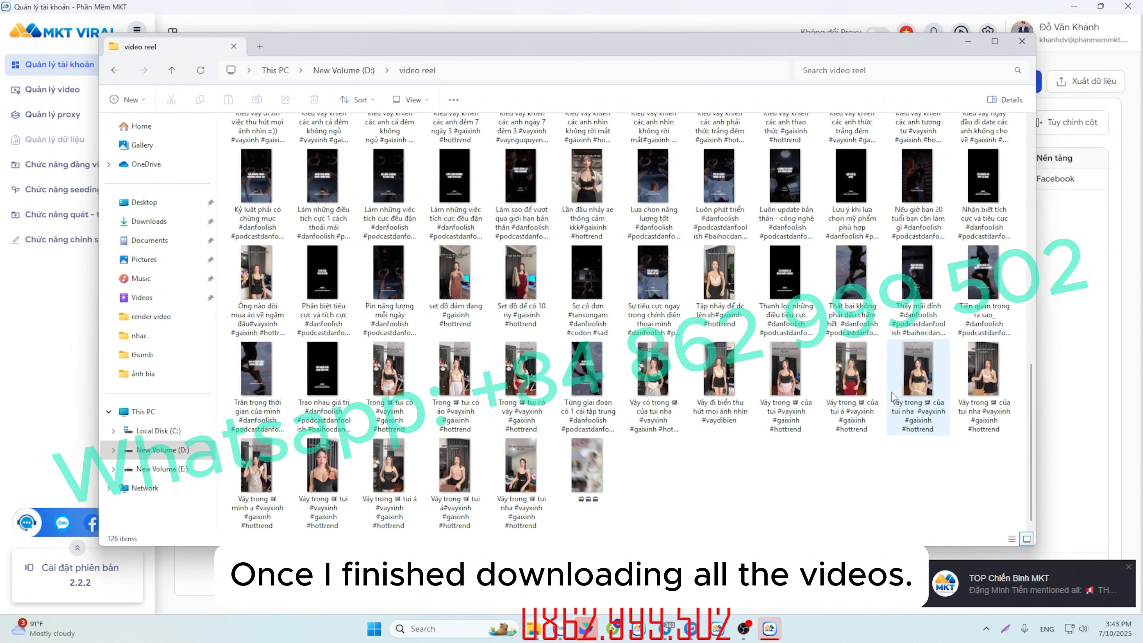
scroll(705, 437, "up", 10)
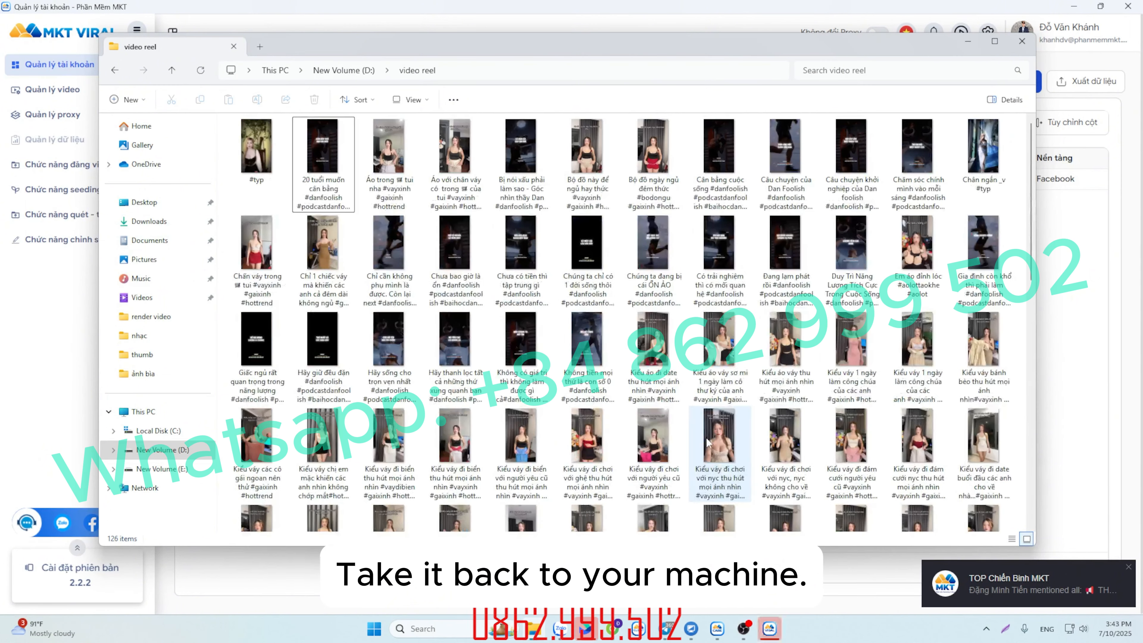
scroll(489, 218, "down", 10)
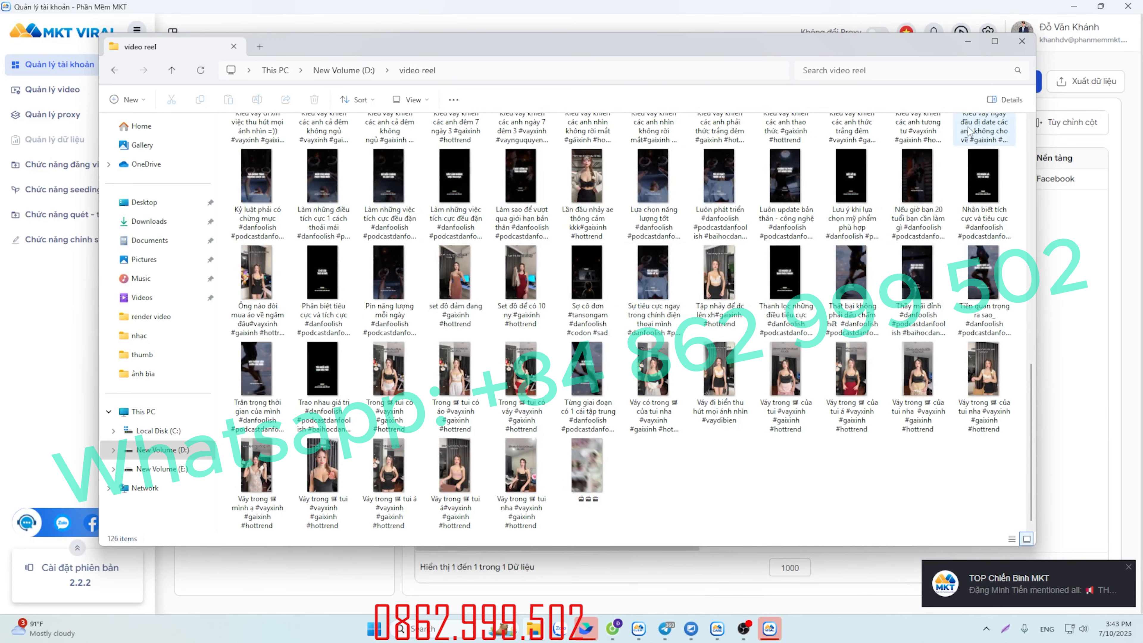
left_click(967, 41)
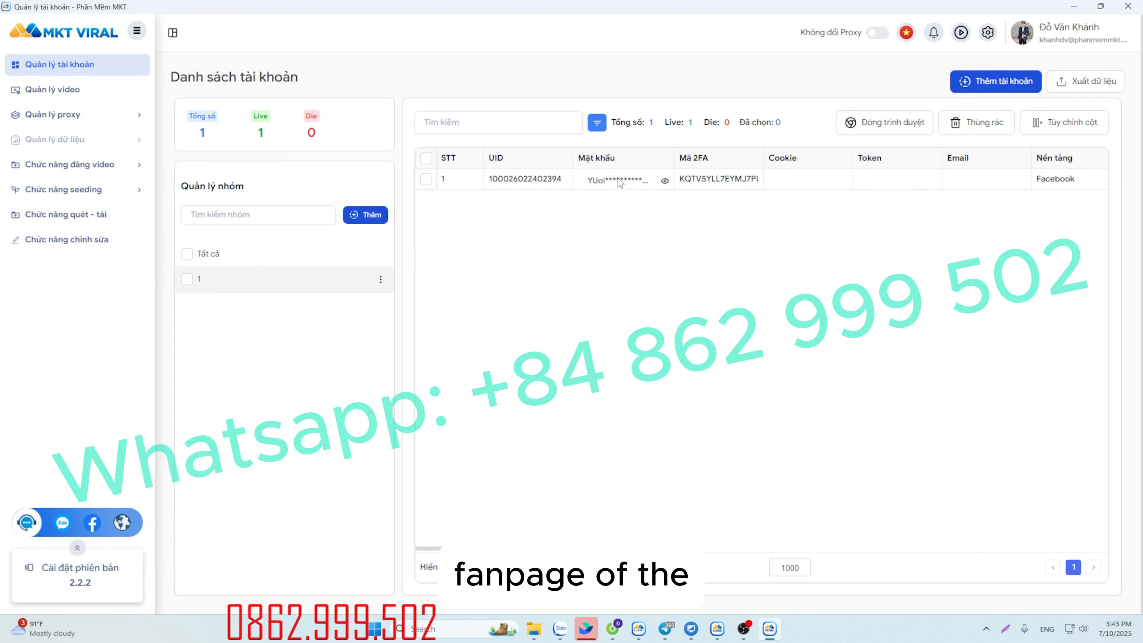
Open the Reels Fanpage posting function, select the listed account, and set each account to post 1 to 2 videos
left_click(79, 167)
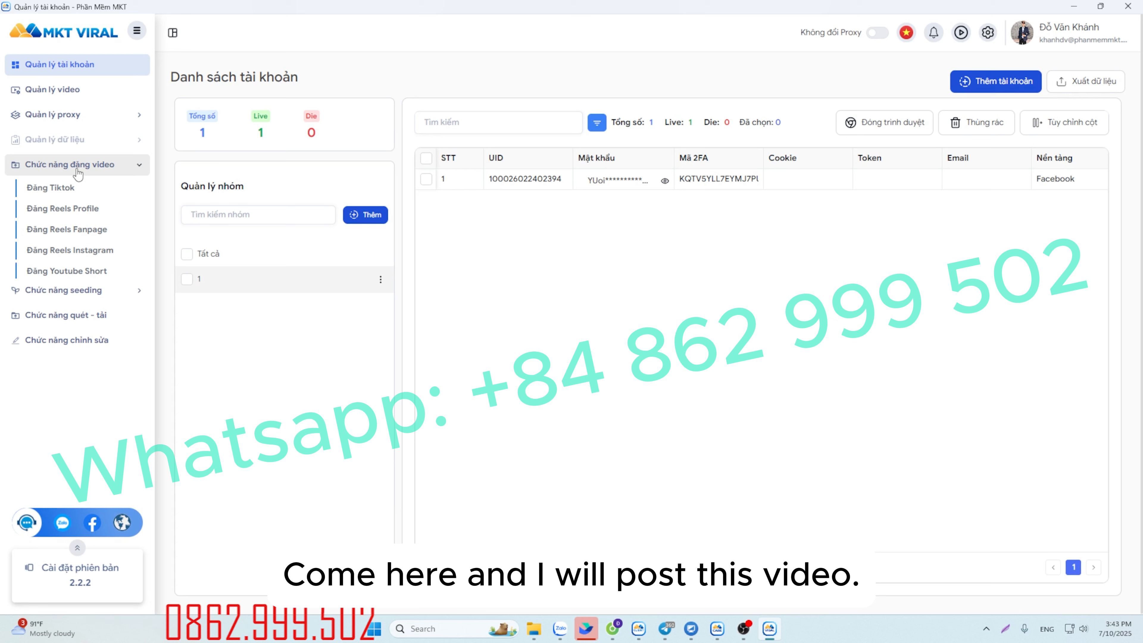
left_click(85, 232)
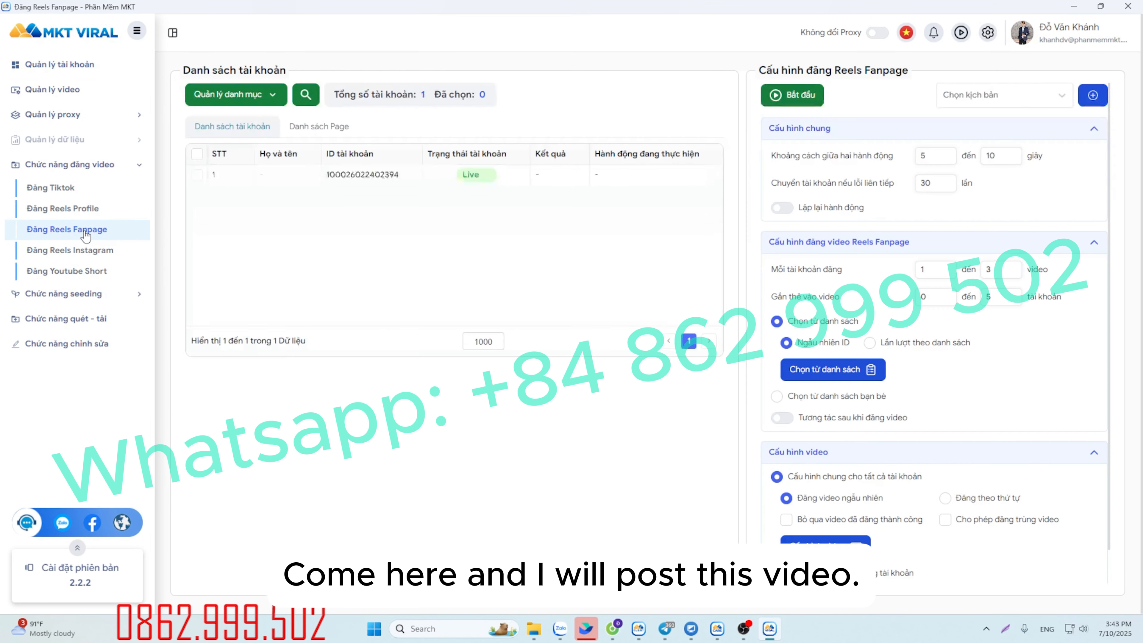
left_click(197, 175)
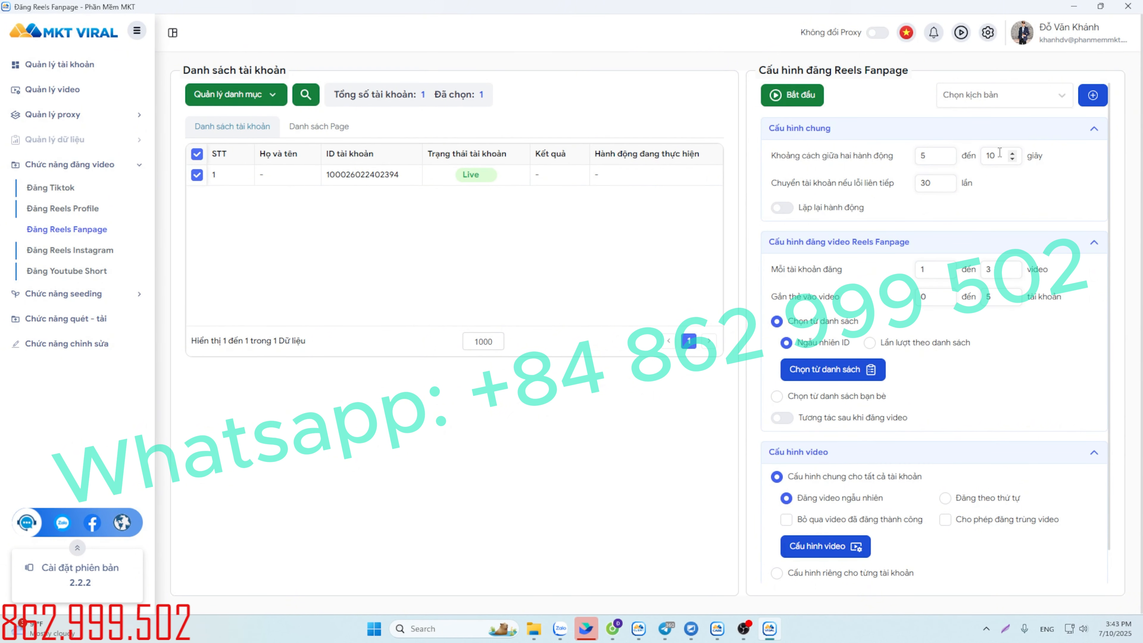
scroll(922, 234, "down", 1)
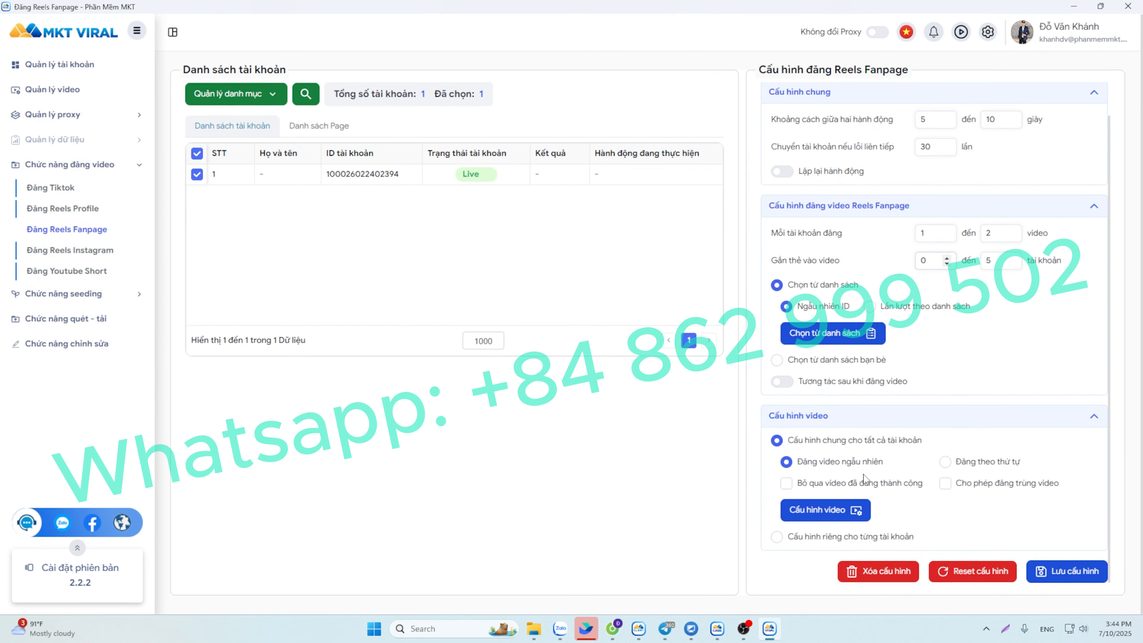
In the video configuration, load the source videos from the computer folder D:\video reel and look through the first list pages
left_click(831, 509)
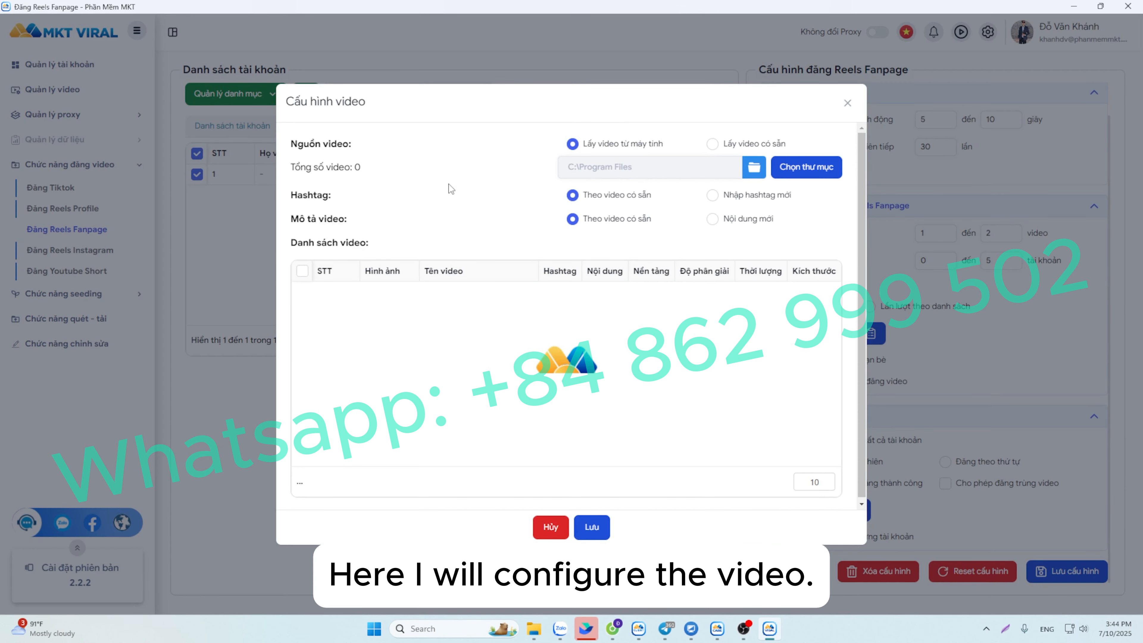
left_click(758, 168)
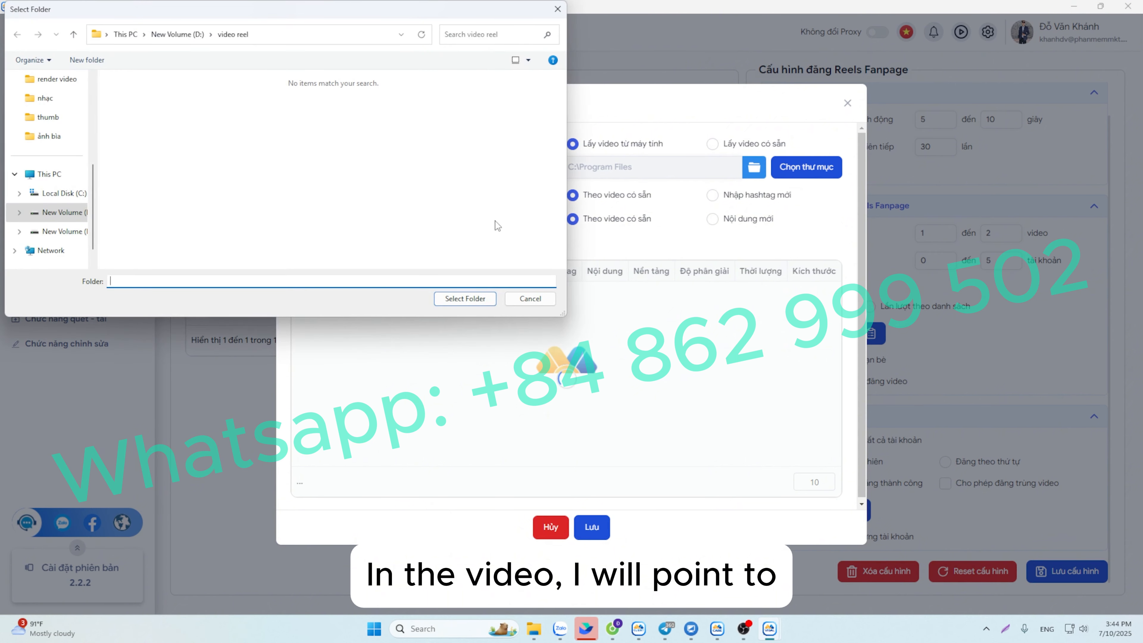
left_click(63, 212)
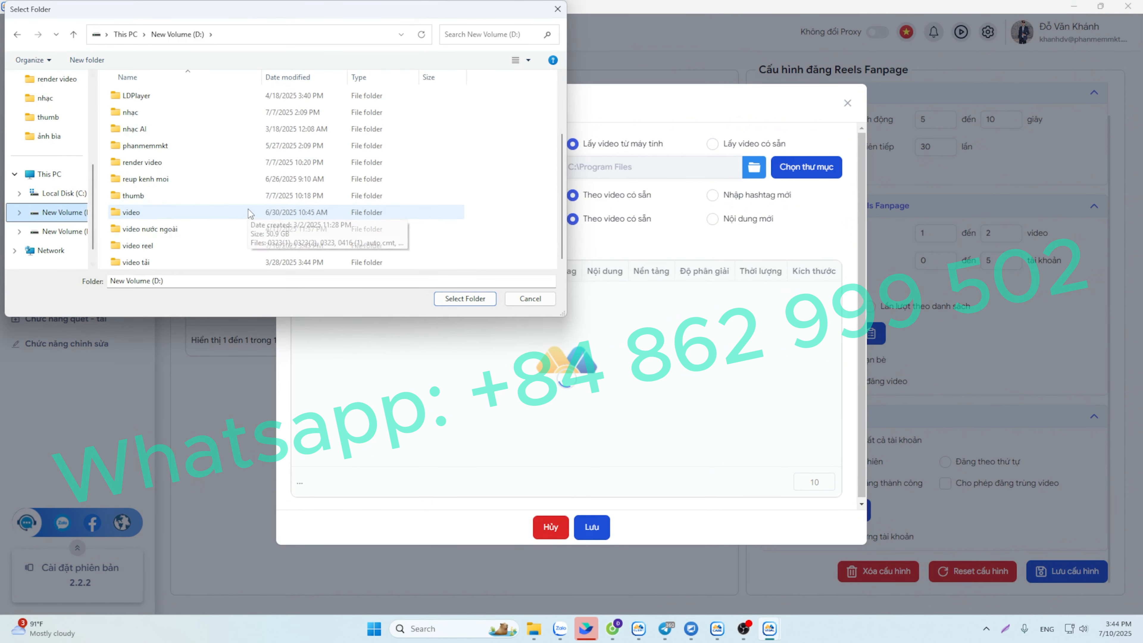
left_click(195, 245)
left_click(488, 295)
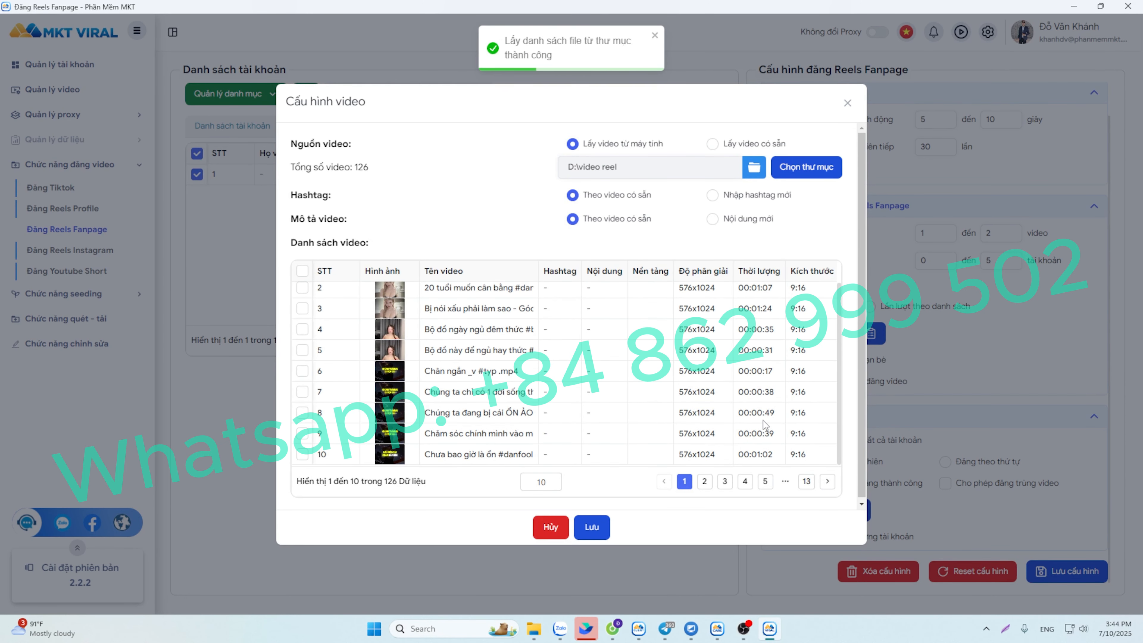
left_click(704, 479)
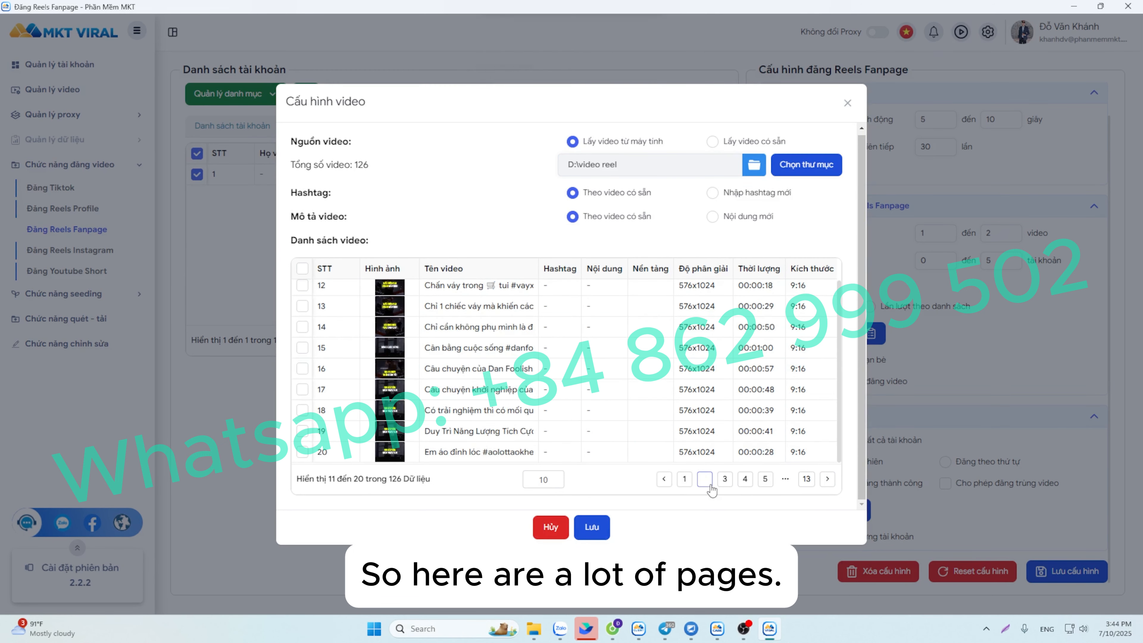
left_click(725, 479)
left_click(690, 481)
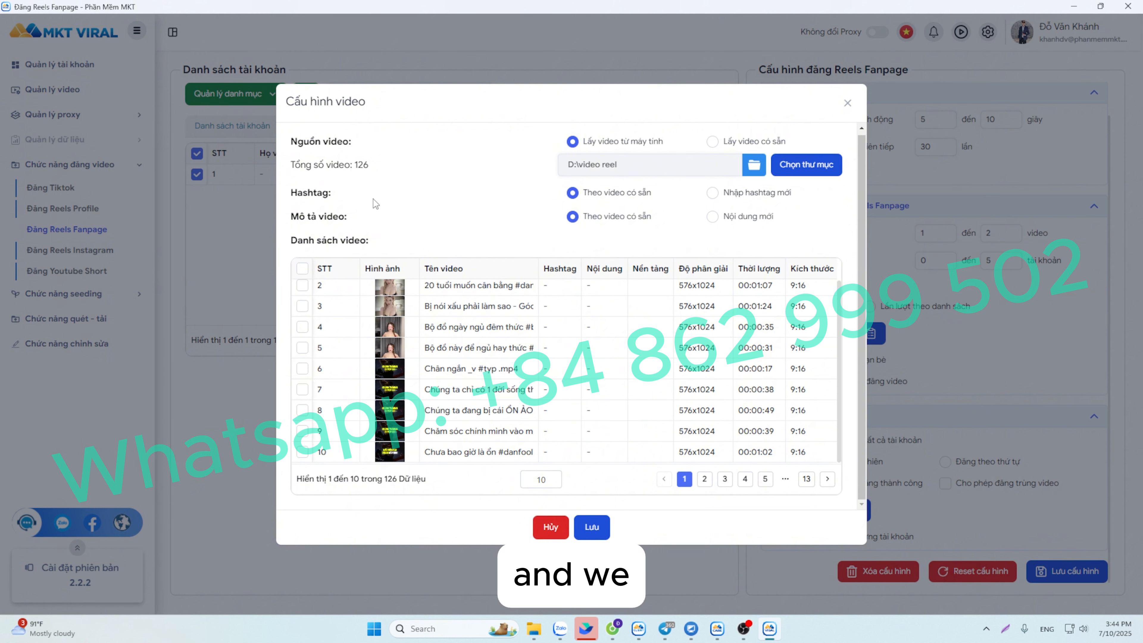
Keep the existing video descriptions and enter the new hashtag #quockhanhmkt, placed at the beginning of the content
left_click(713, 217)
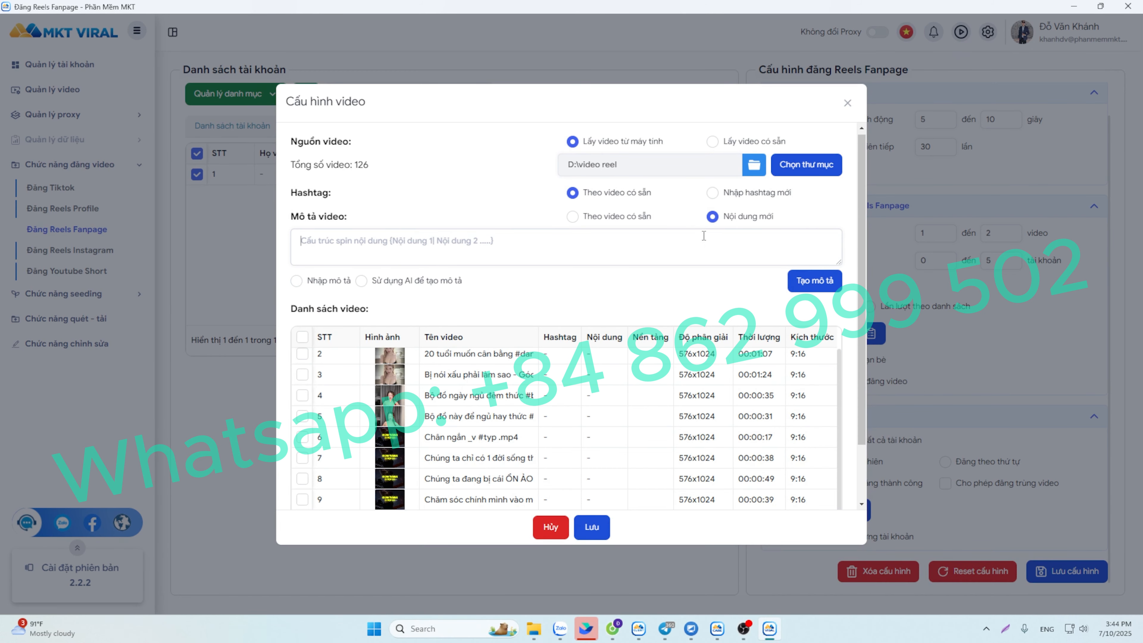
left_click(579, 218)
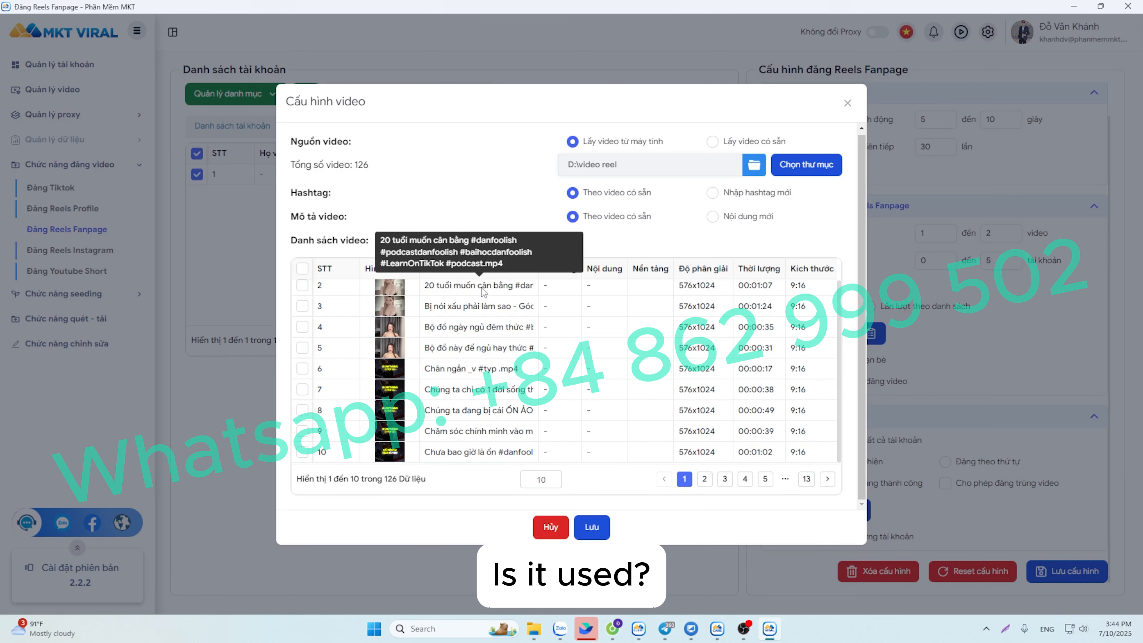
left_click(718, 194)
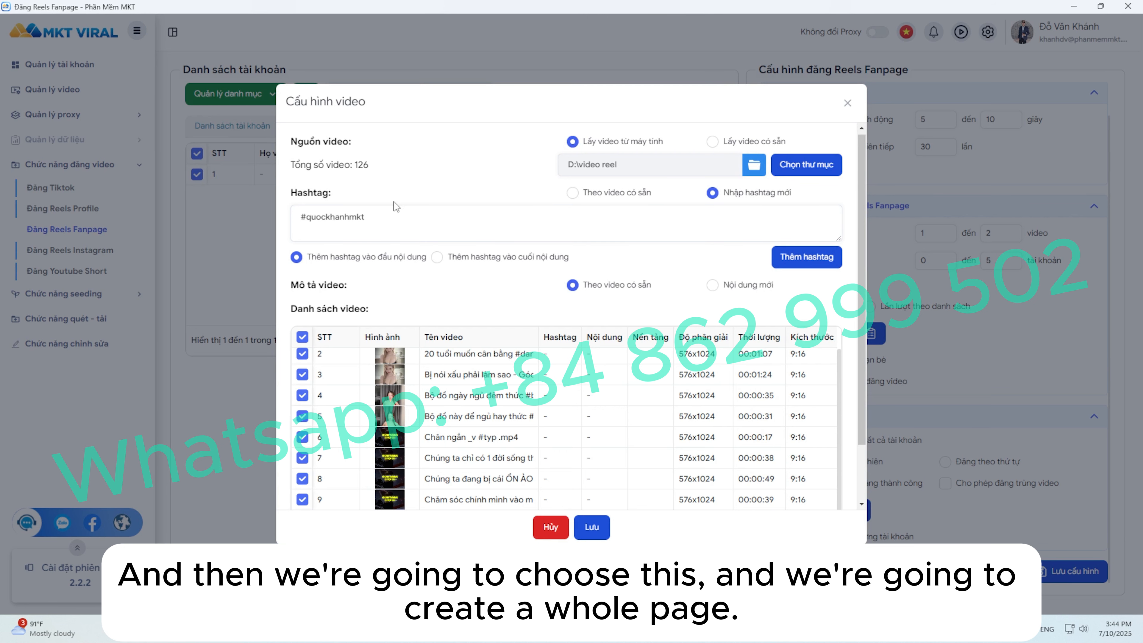
scroll(470, 440, "down", 2)
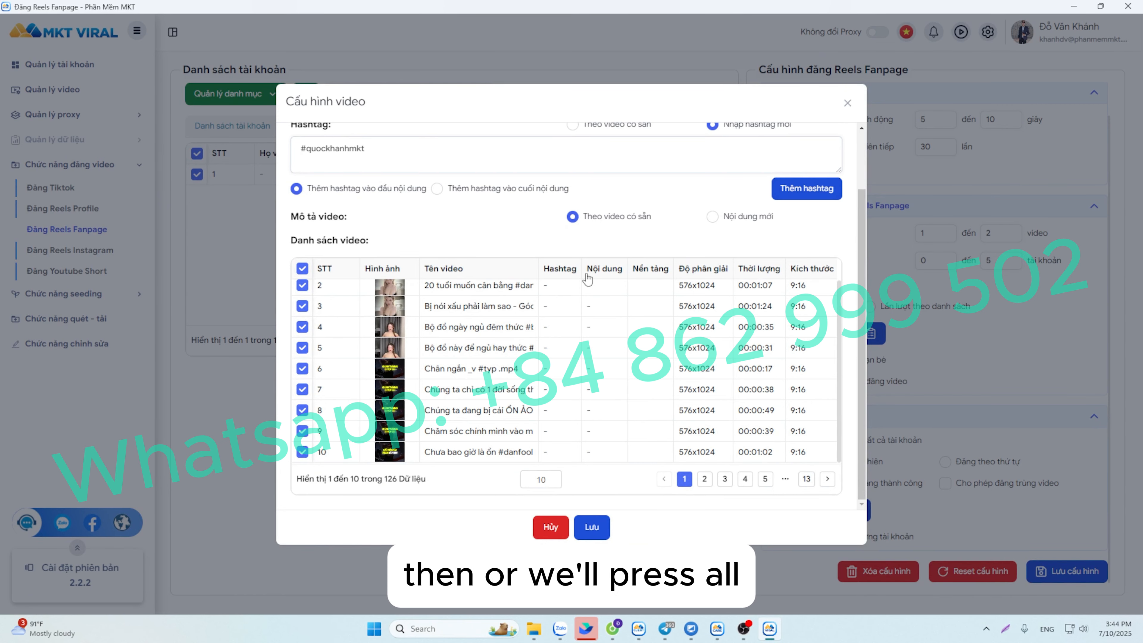
Select videos across the list pages, add the new hashtag to them, and save the video configuration
left_click(705, 479)
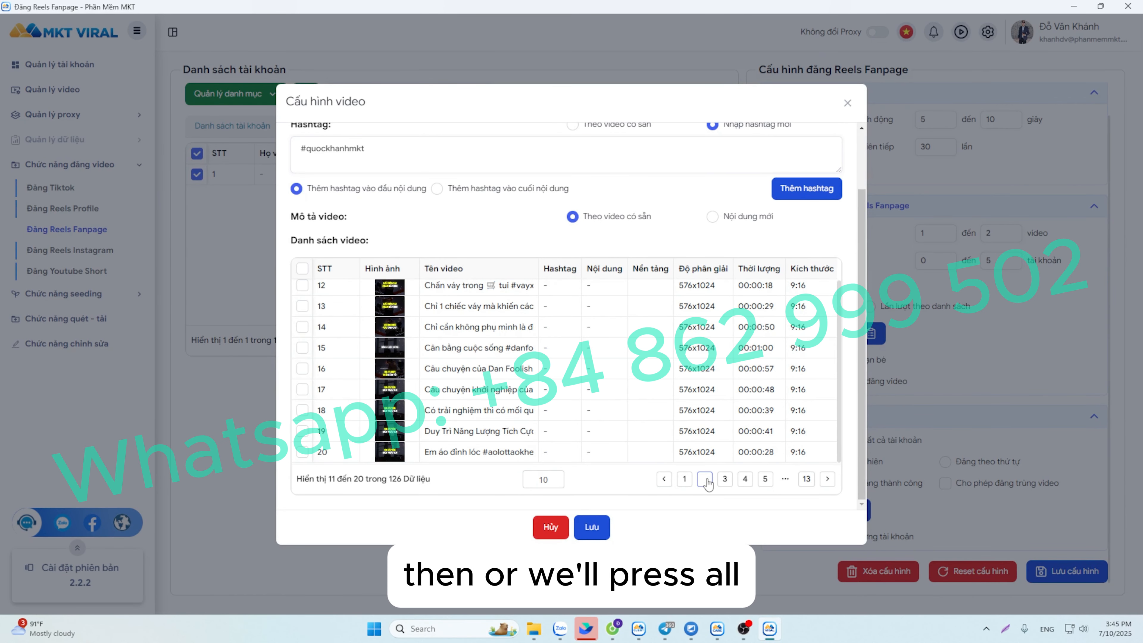
left_click(684, 479)
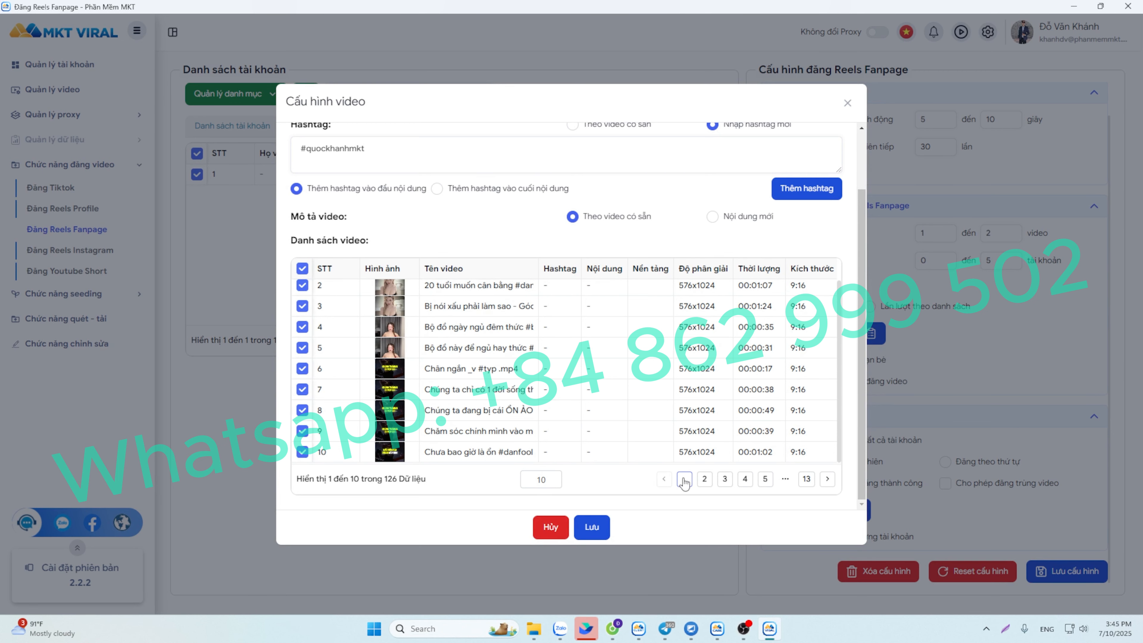
left_click(725, 480)
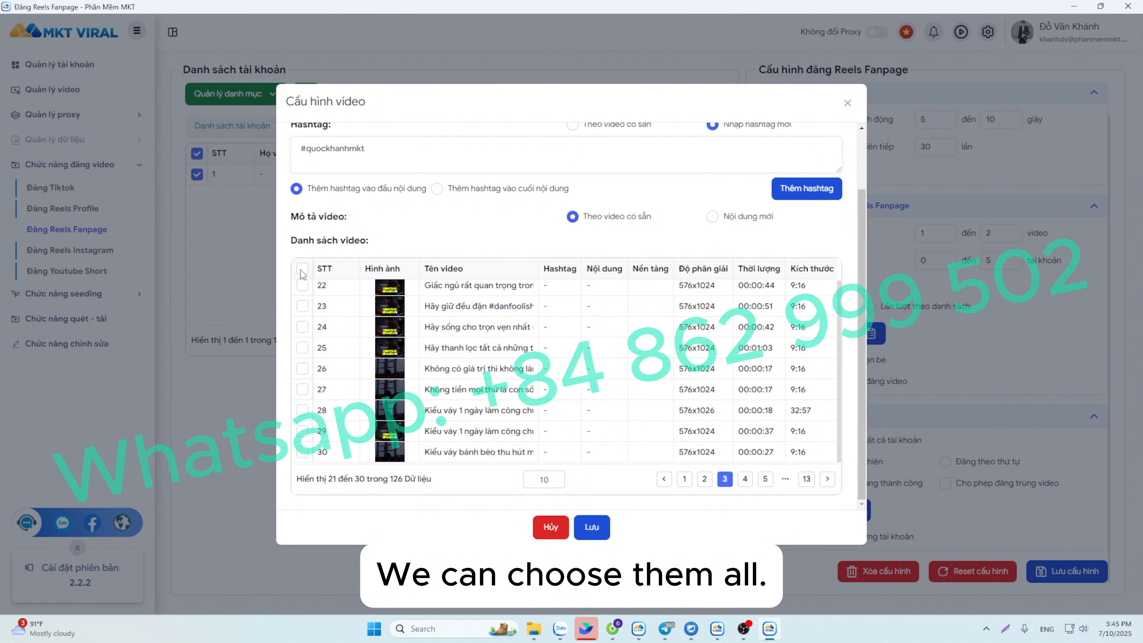
left_click(744, 479)
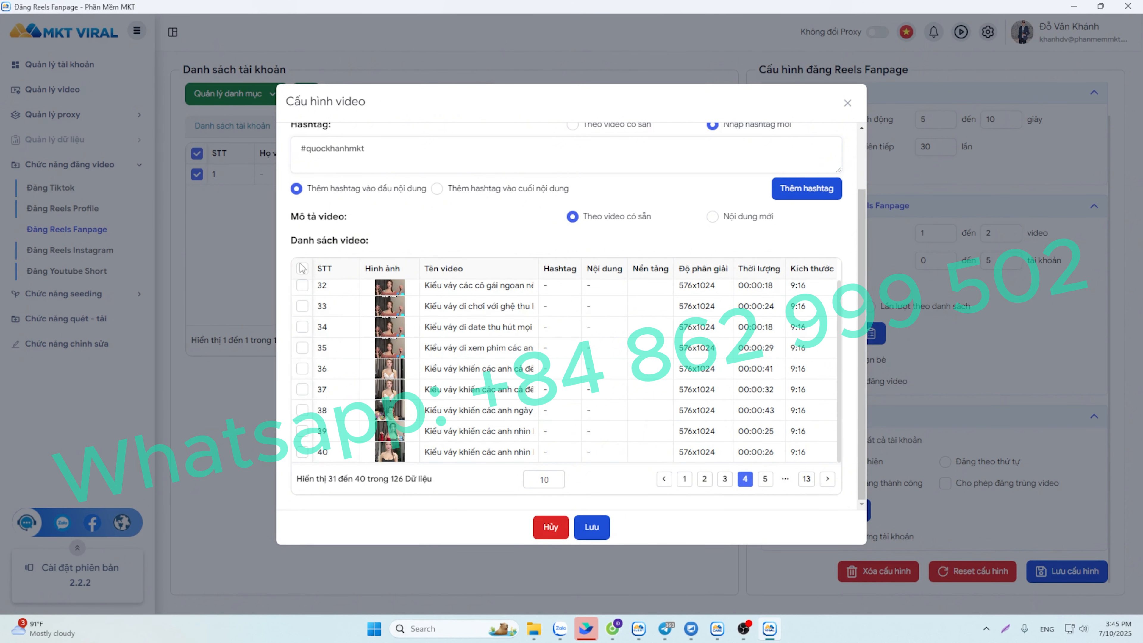
left_click(765, 479)
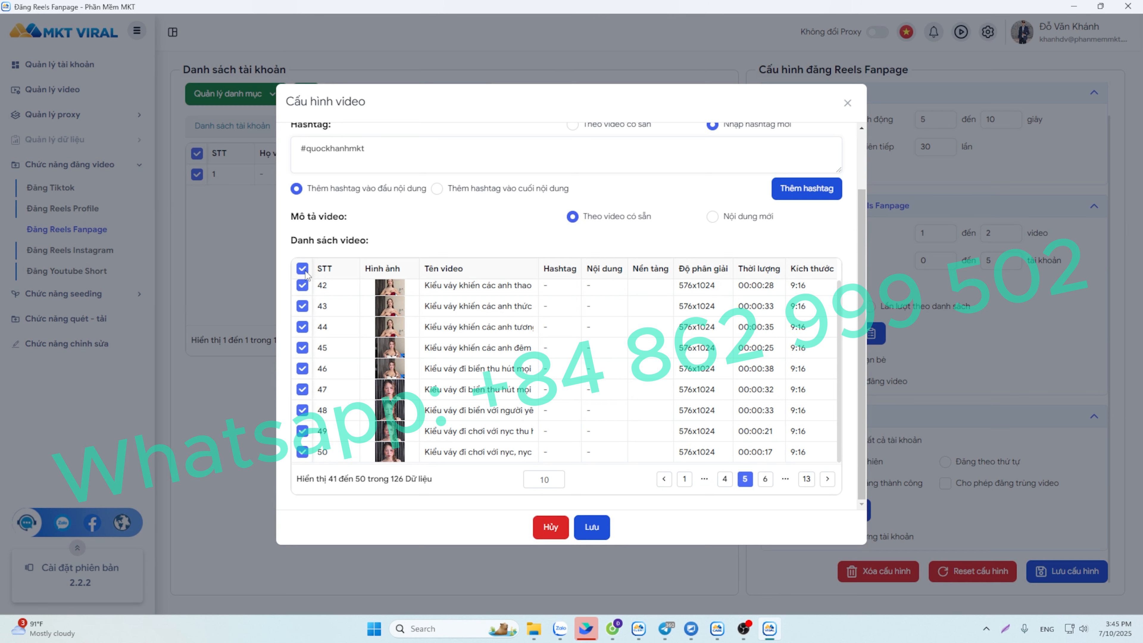
left_click(684, 478)
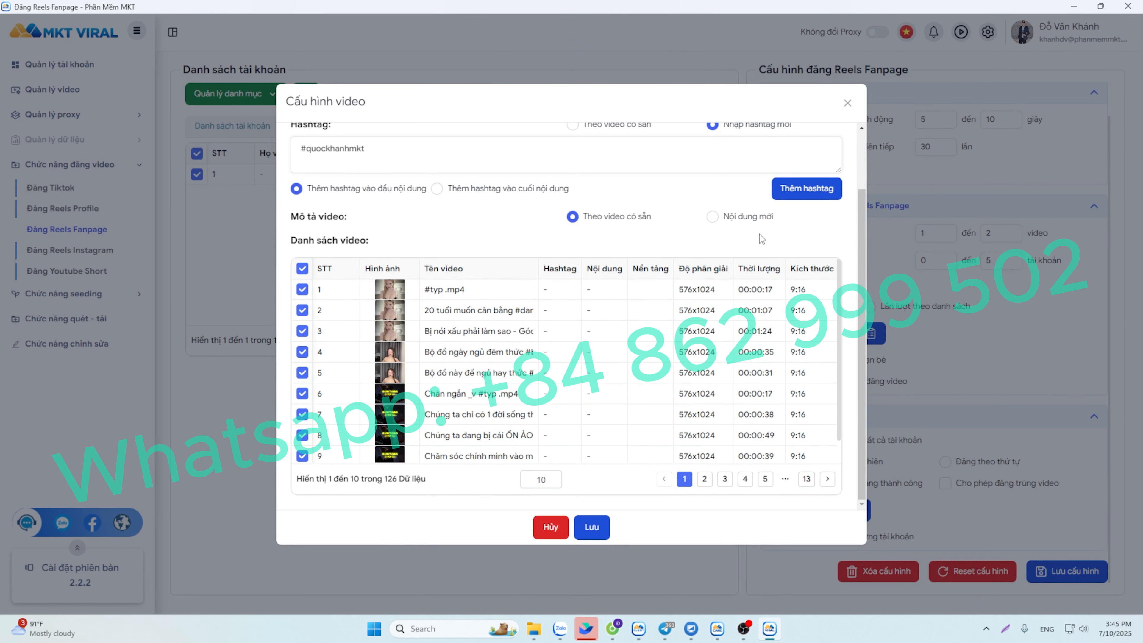
scroll(634, 199, "up", 2)
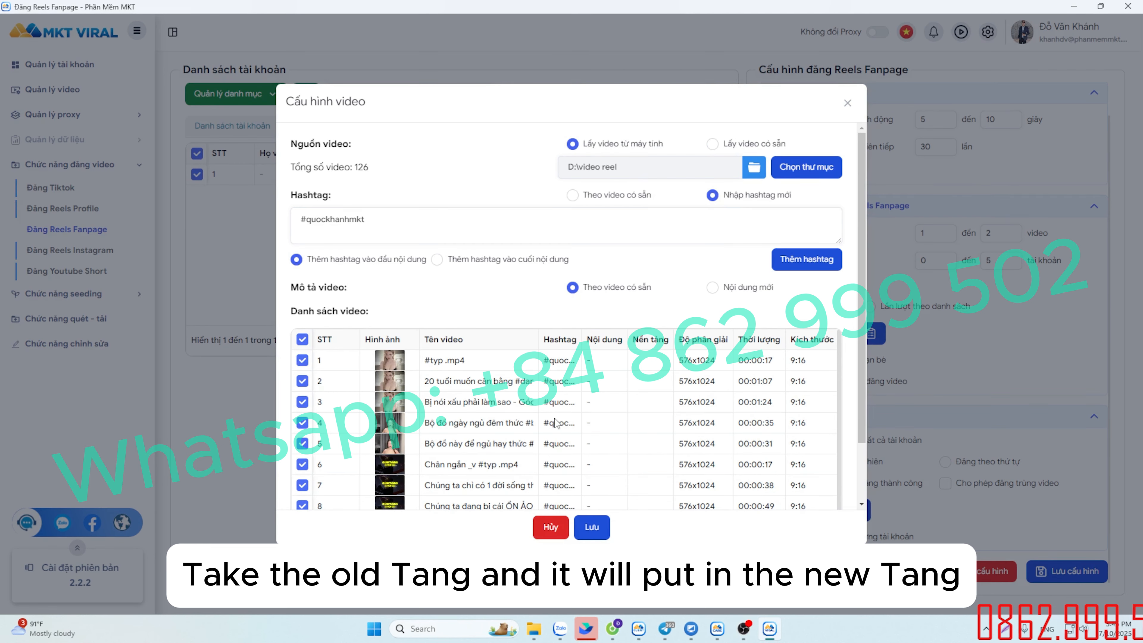
left_click(592, 527)
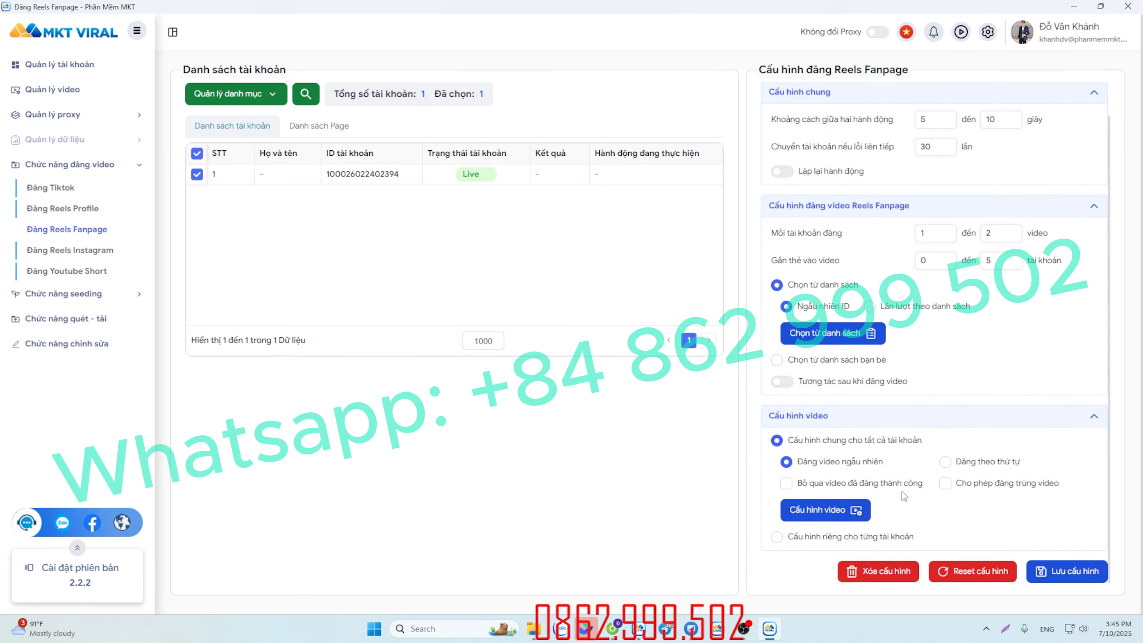
Enable skipping successfully posted videos (Bỏ qua video đã đăng thành công) and select all fanpages in the page list
left_click(786, 483)
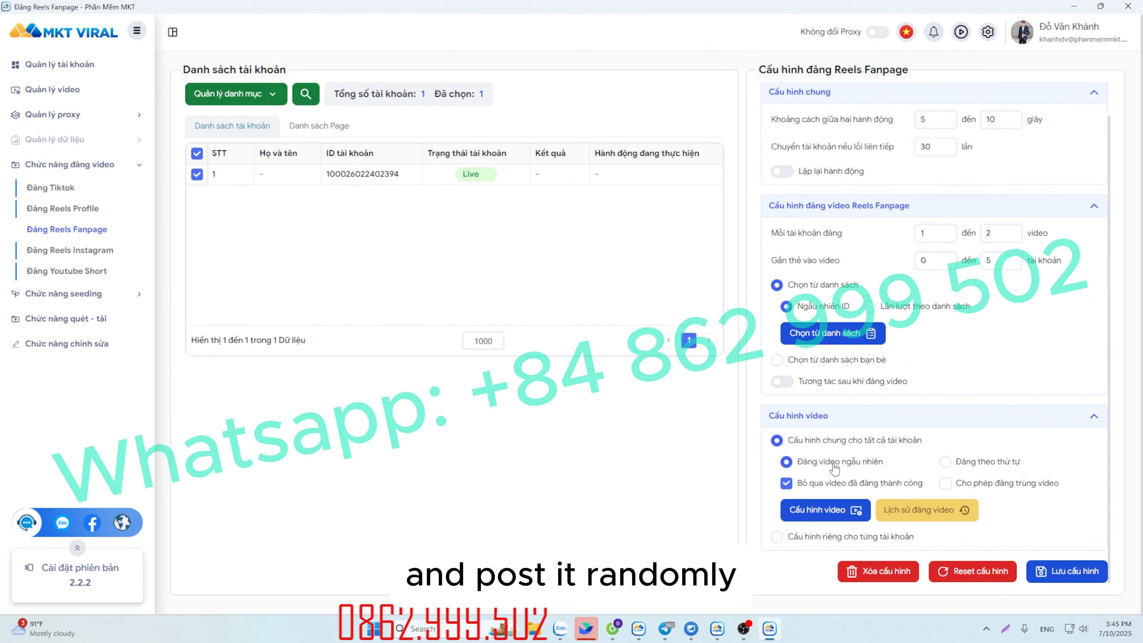
scroll(948, 286, "up", 1)
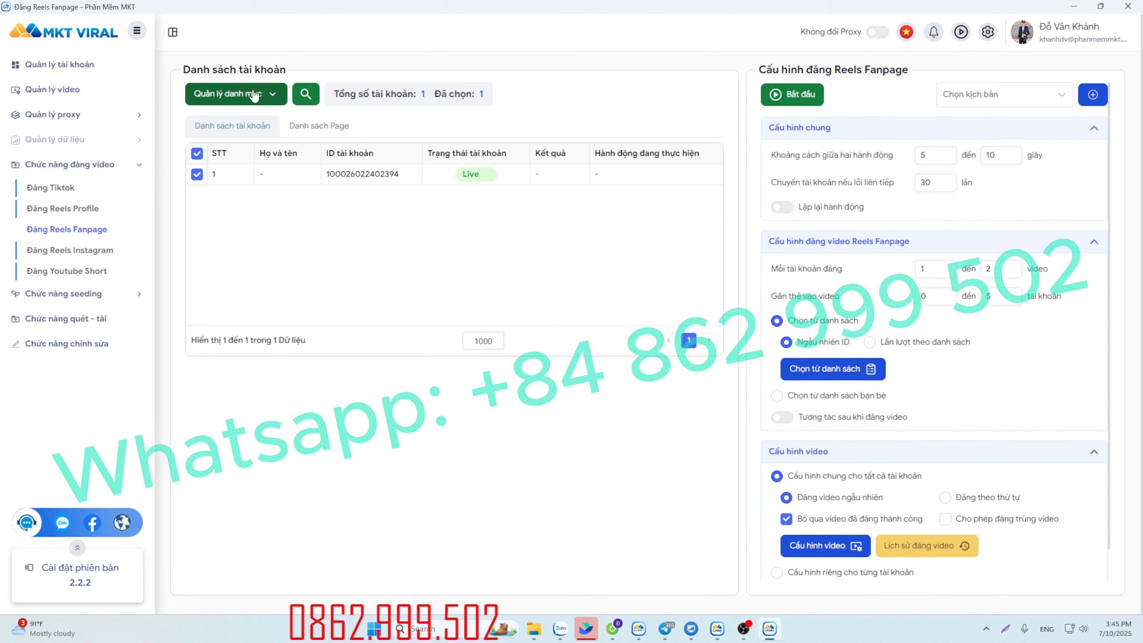
left_click(804, 97)
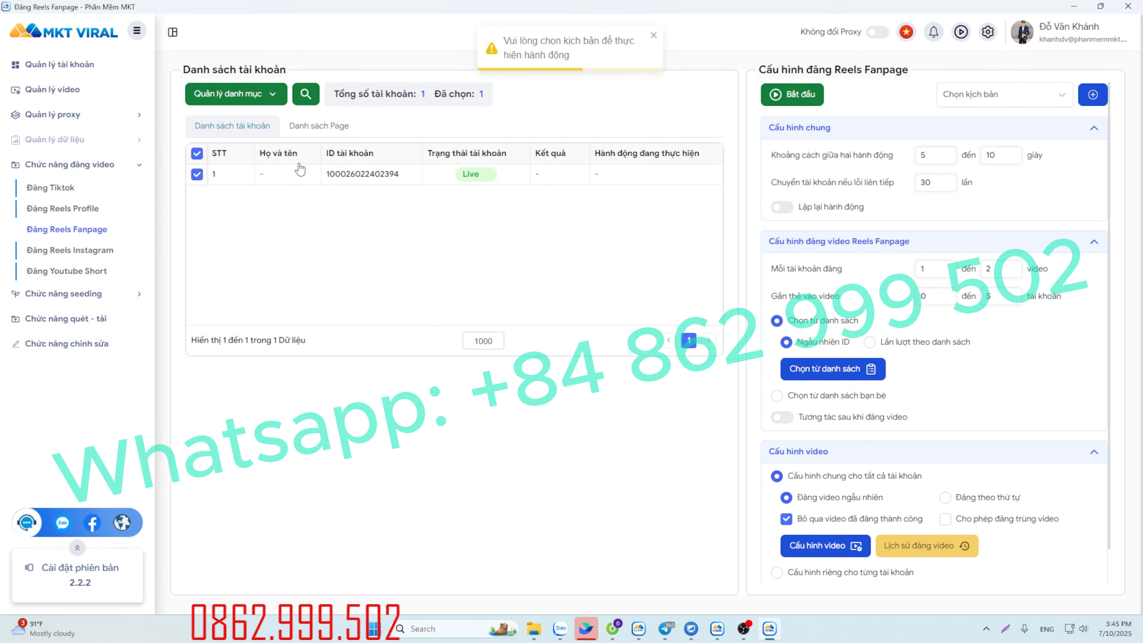
left_click(318, 125)
left_click(197, 153)
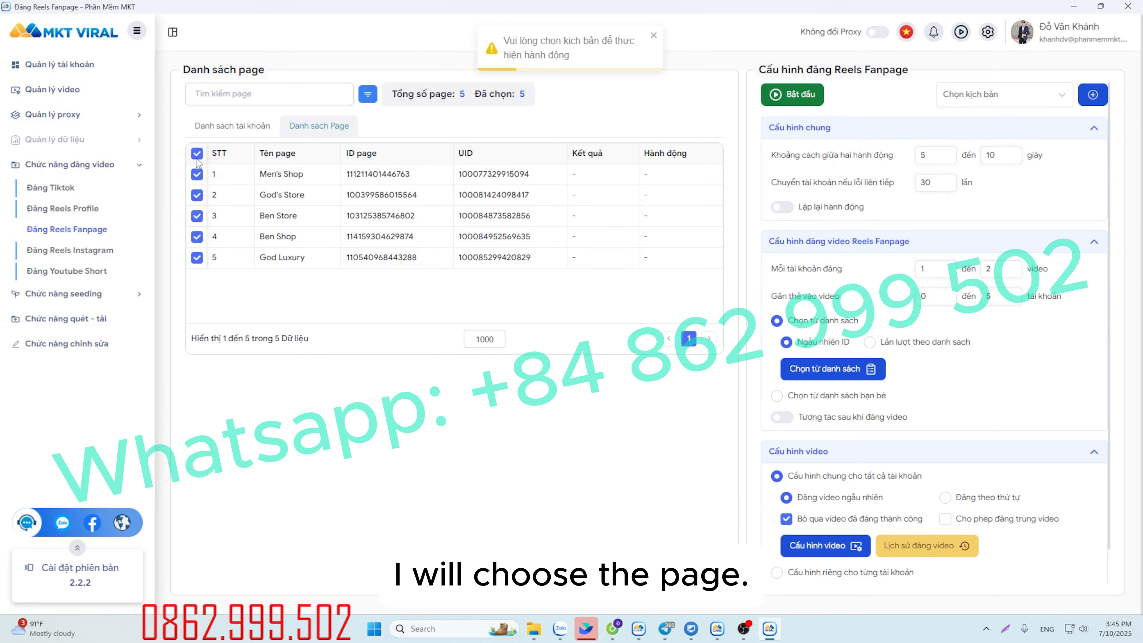
left_click(233, 126)
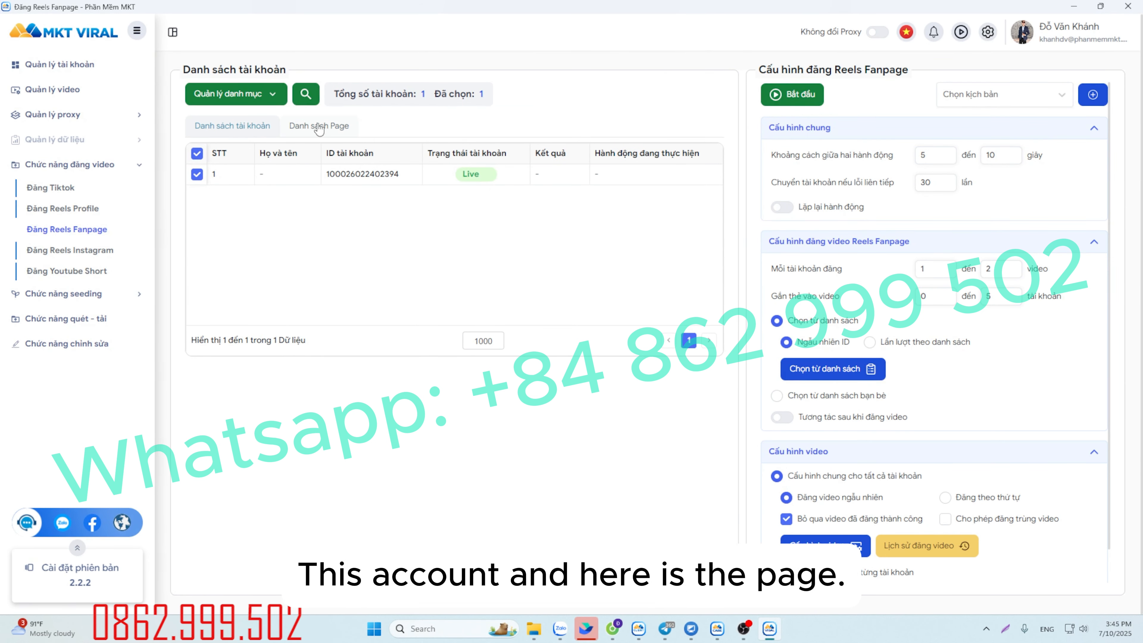
left_click(330, 128)
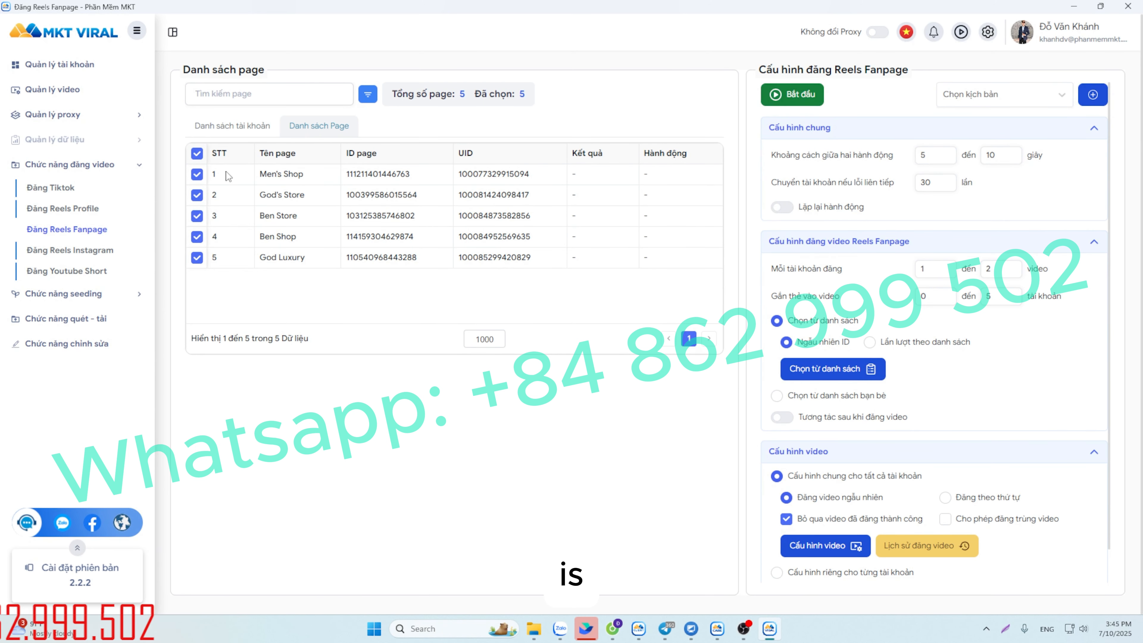
Save the posting configuration as a script named 1 and start posting Reels to the selected fanpages with it
left_click(790, 104)
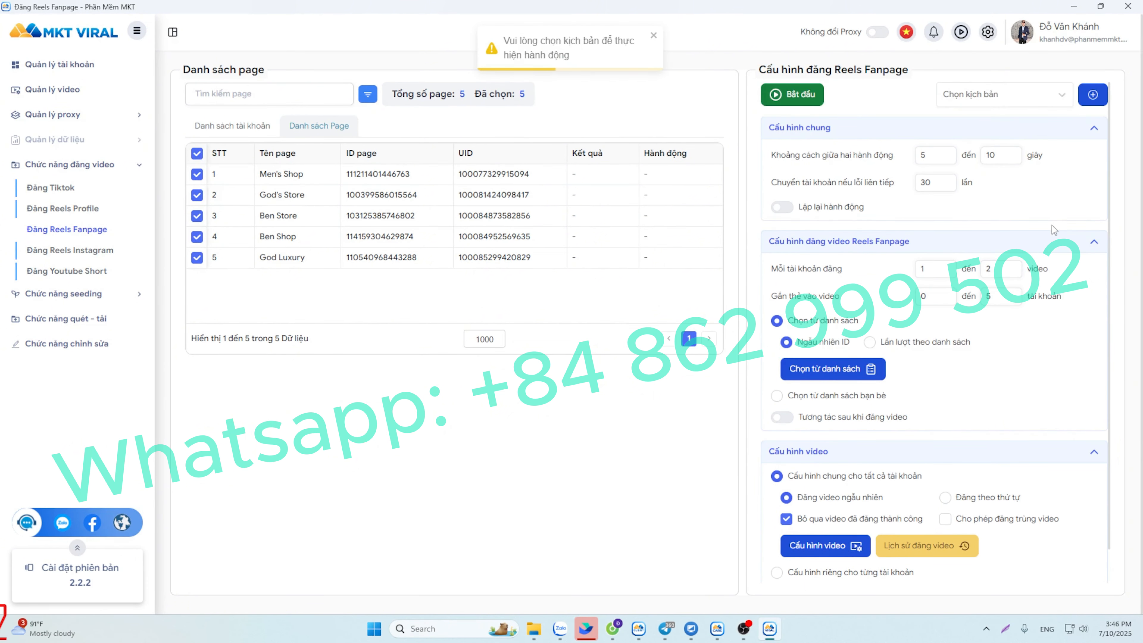
left_click(1019, 97)
scroll(1072, 409, "down", 2)
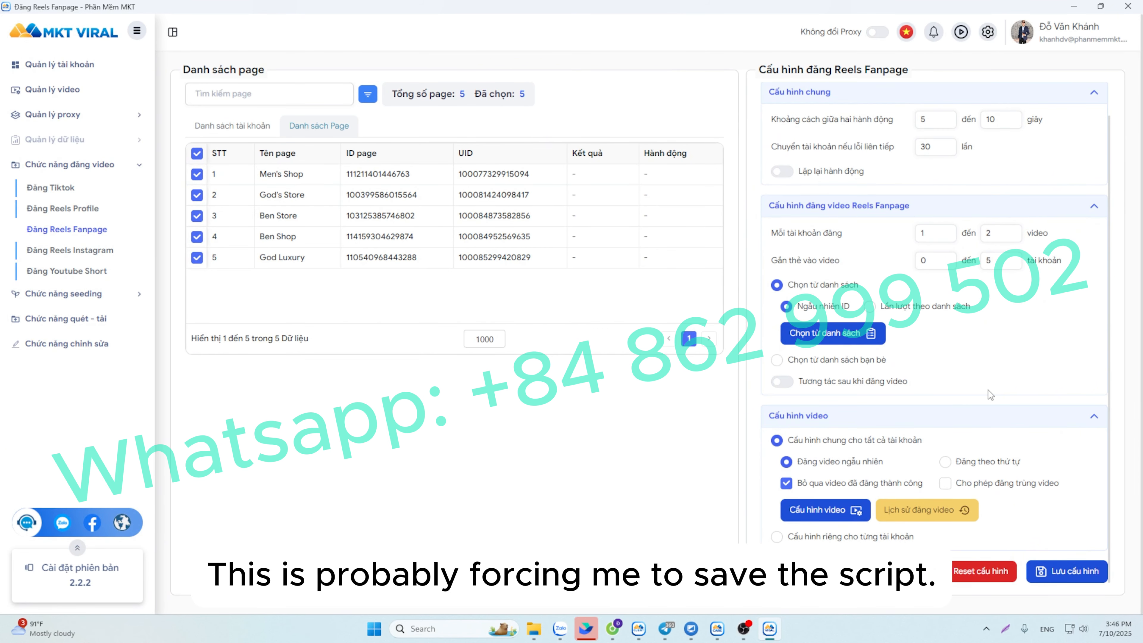
left_click(1067, 570)
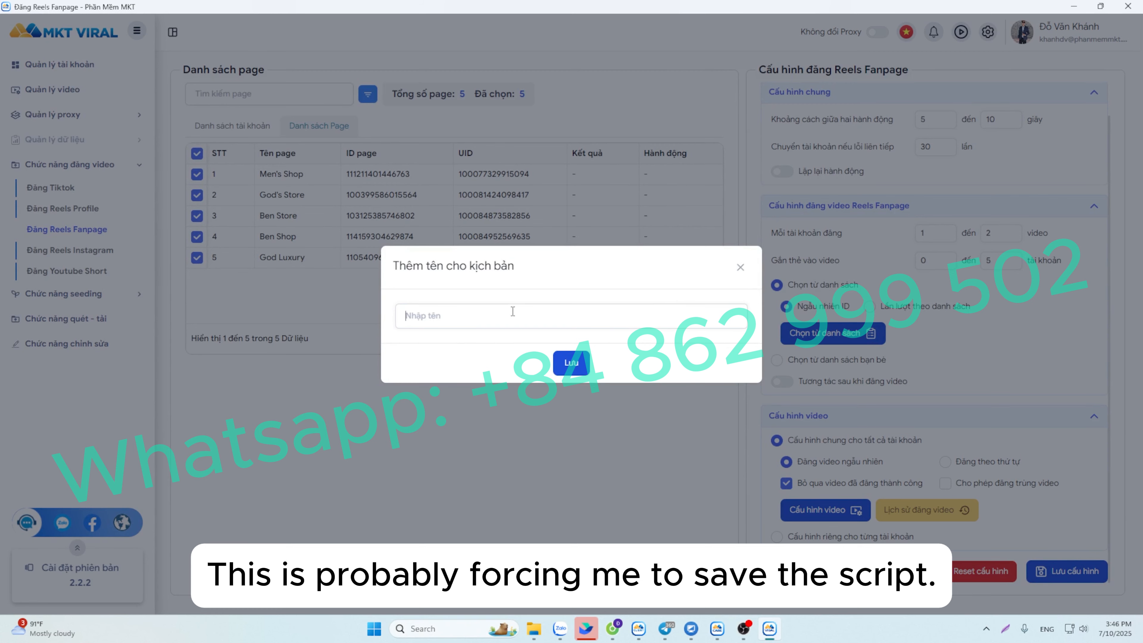
left_click(568, 363)
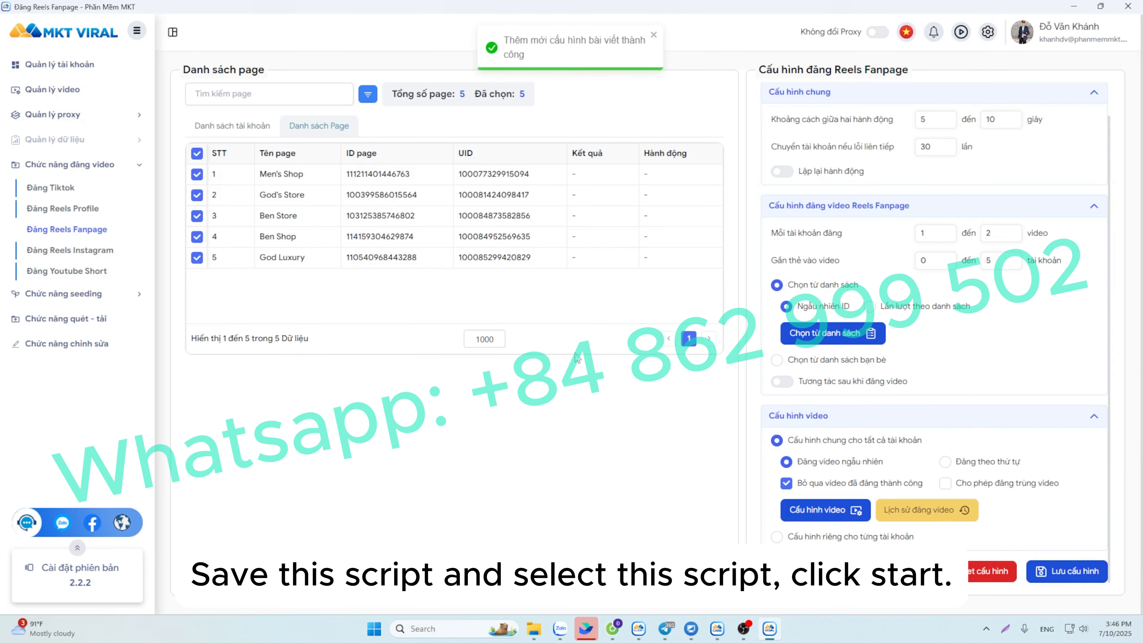
scroll(941, 203, "up", 1)
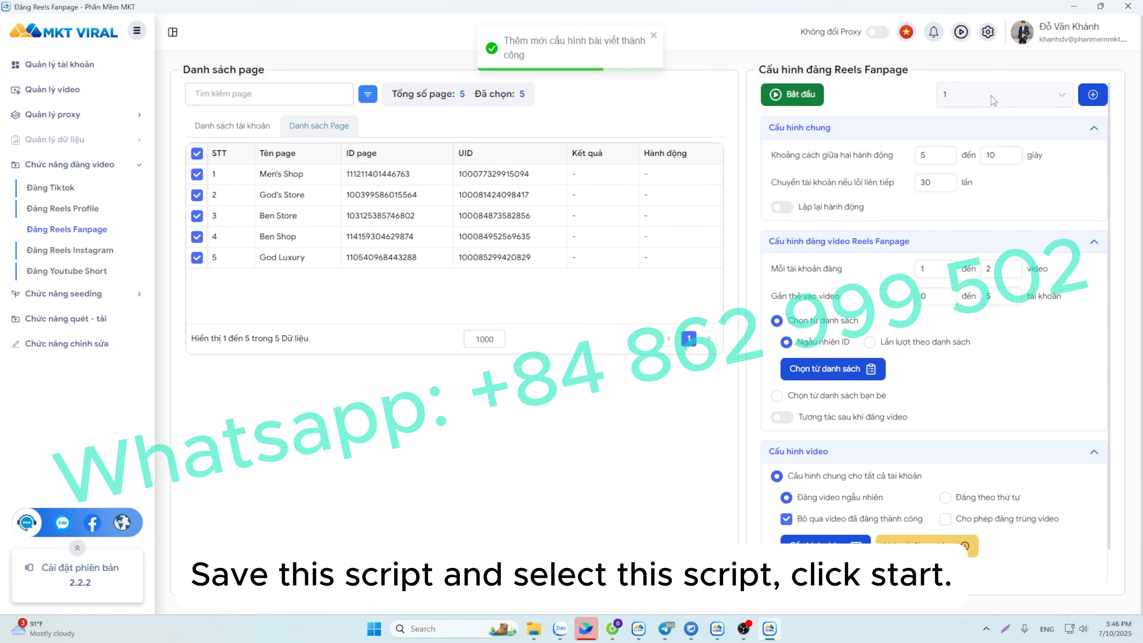
left_click(791, 100)
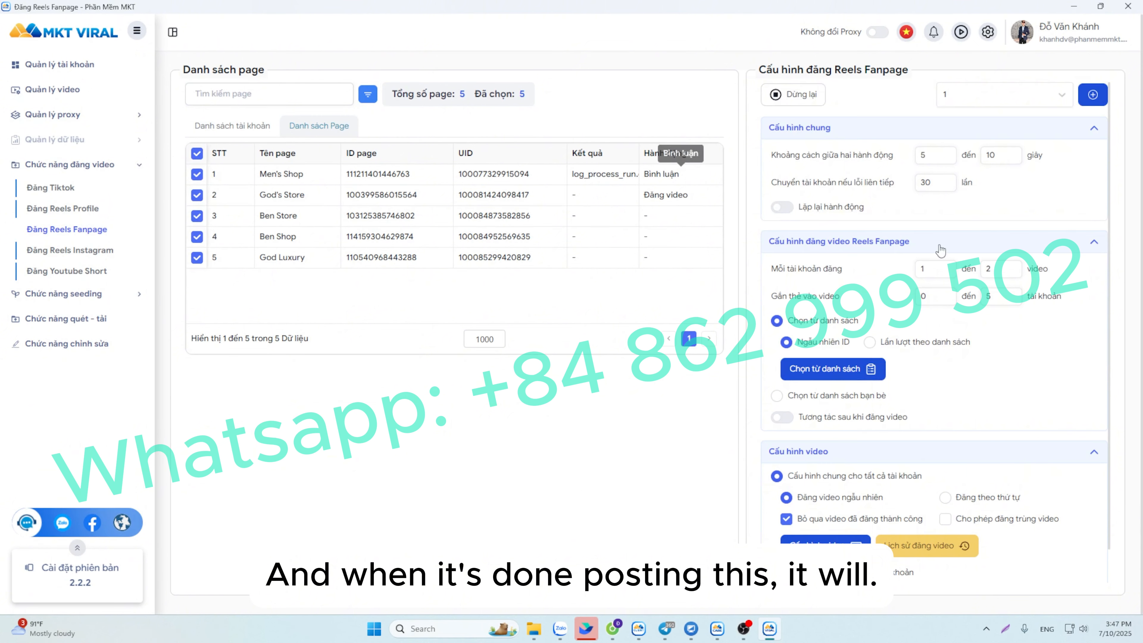
scroll(1088, 275, "down", 1)
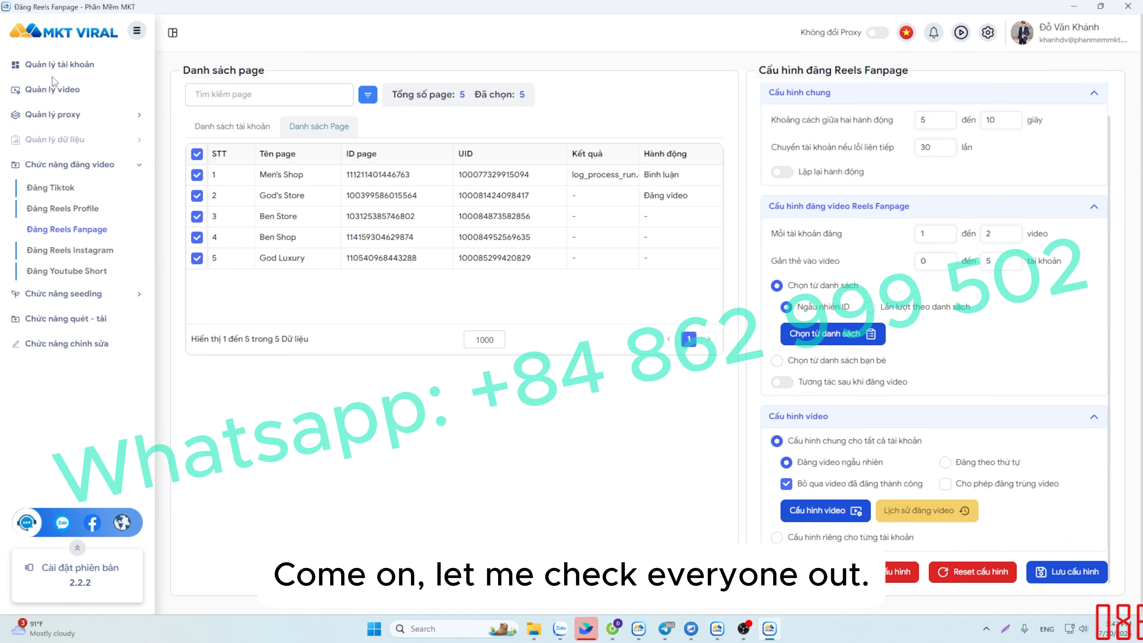
Switch to the Cốc Cốc browser and open the Men's Shop fanpage in a new tab at facebook.com/ followed by its copied page ID
left_click(67, 66)
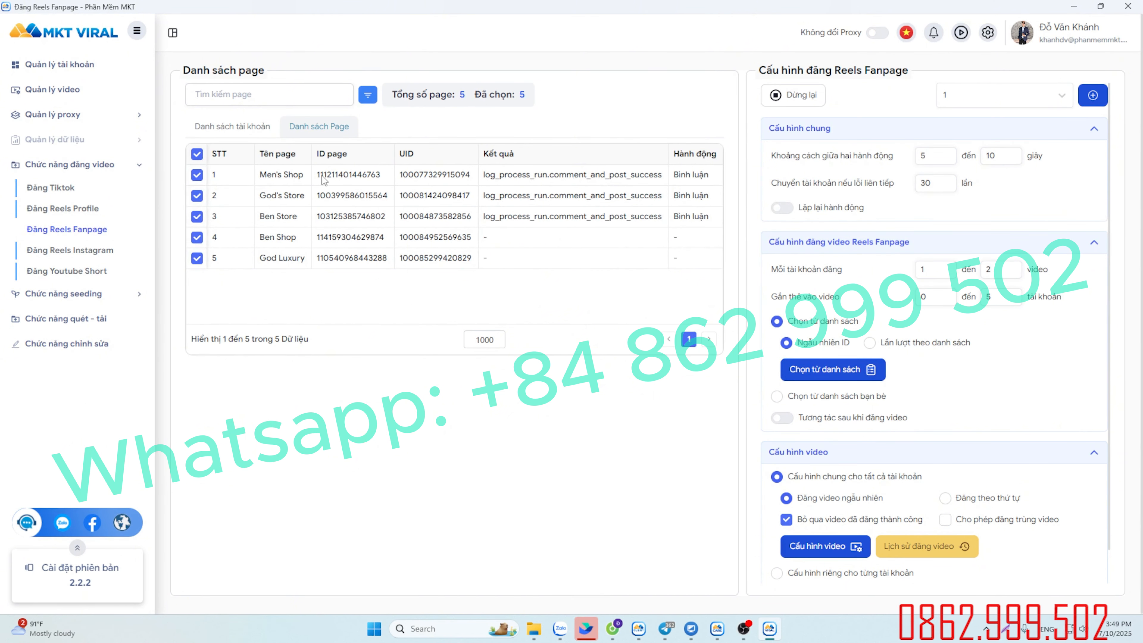
left_click(612, 629)
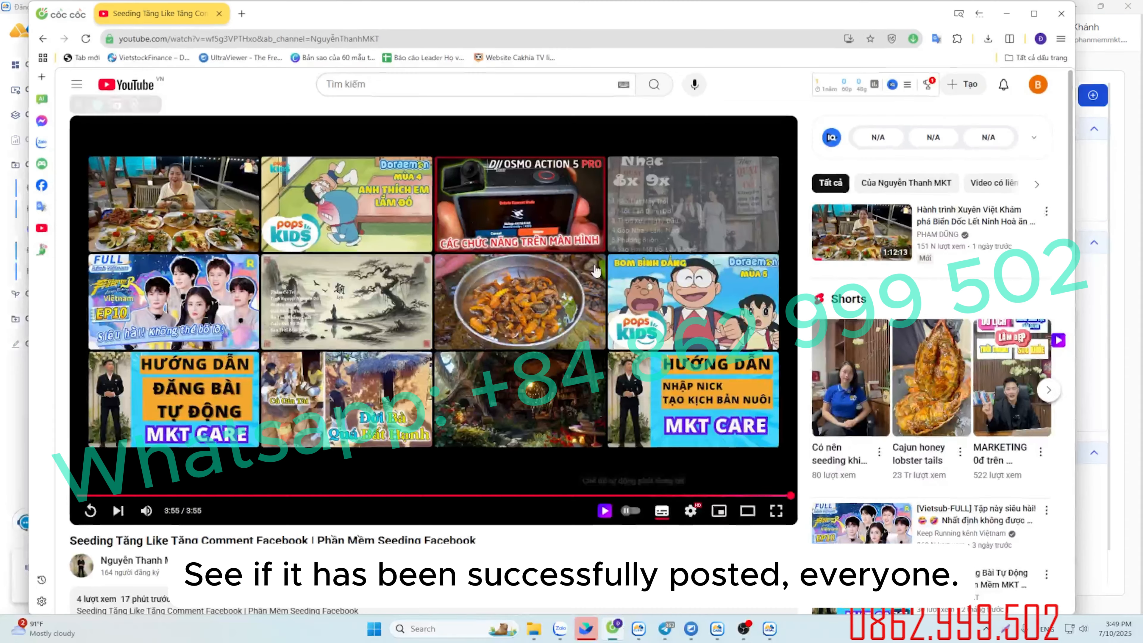
left_click(242, 14)
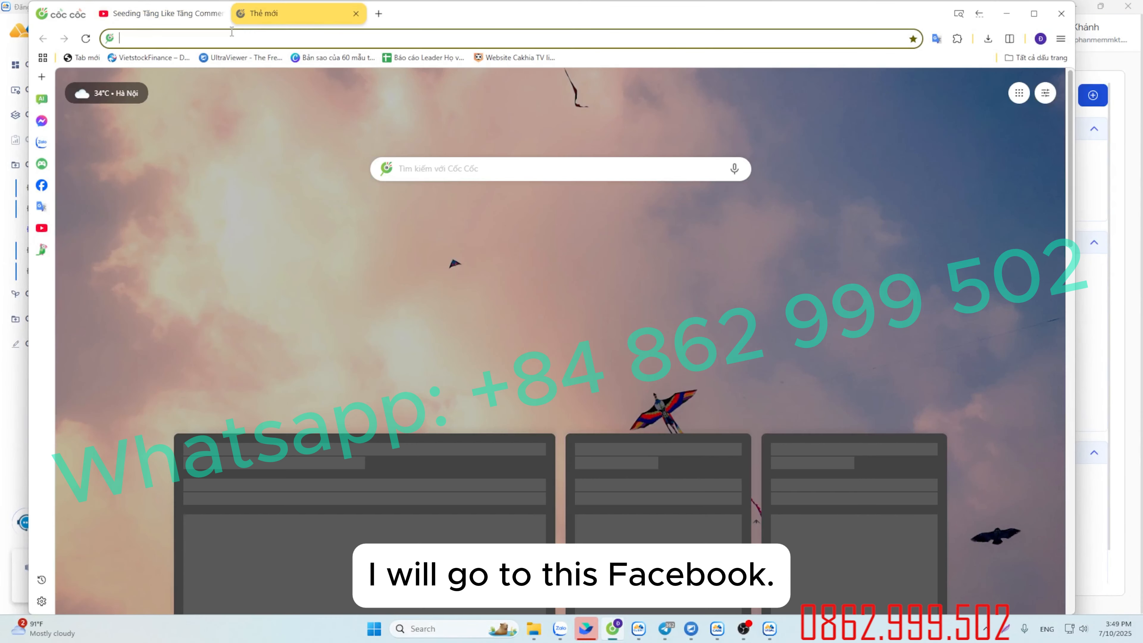
key("ctrl+v")
key("ctrl+a")
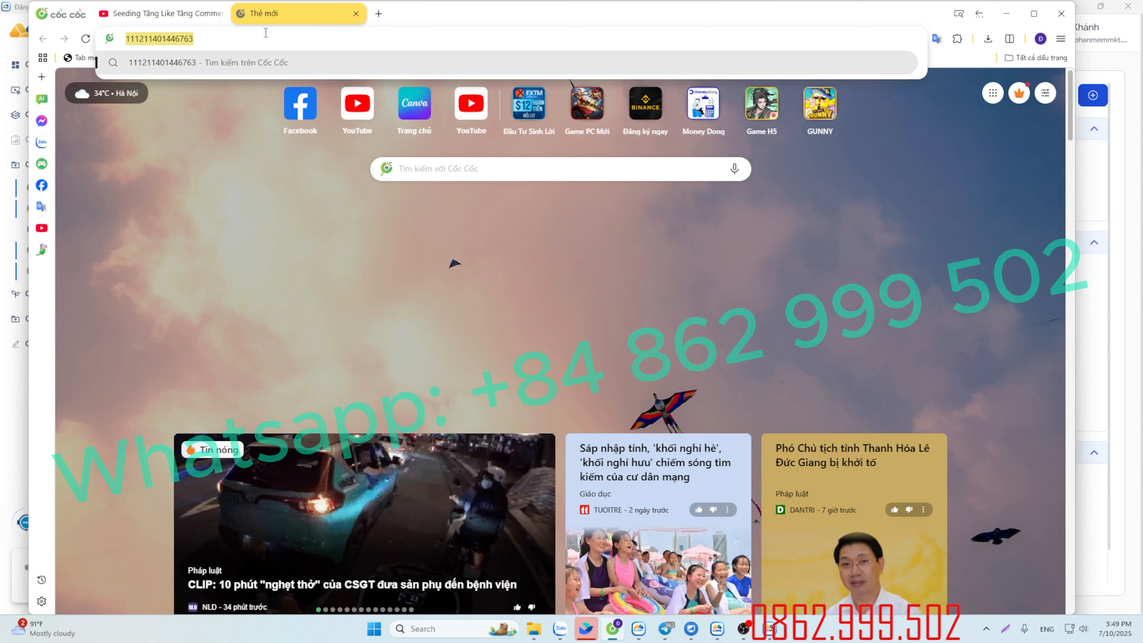
type("facebook.com/")
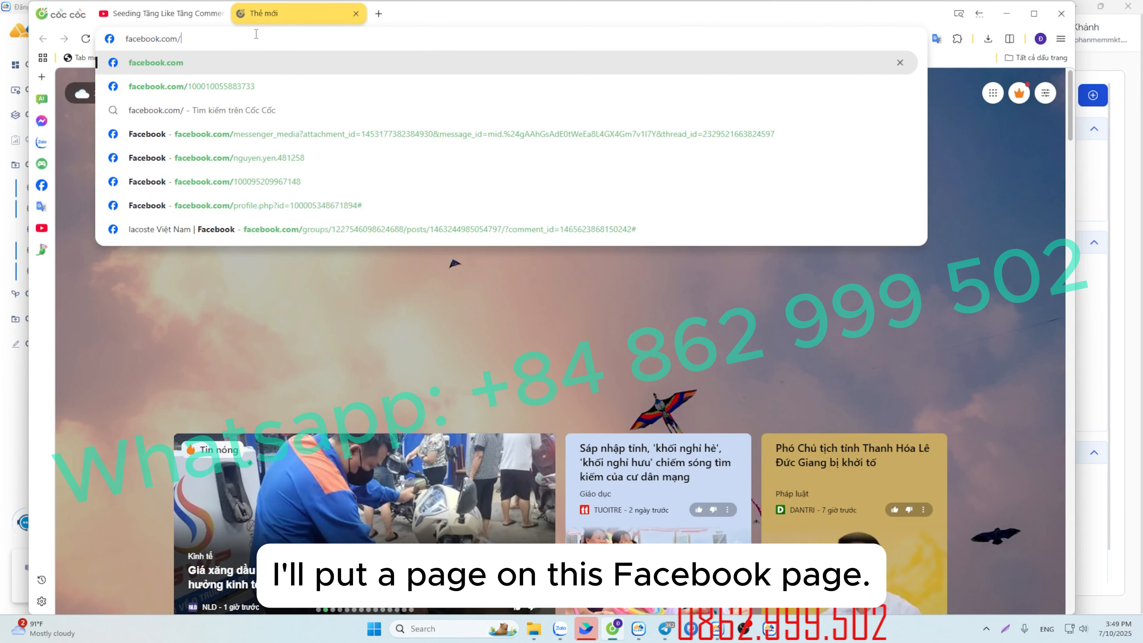
key("ctrl+v")
key("Return")
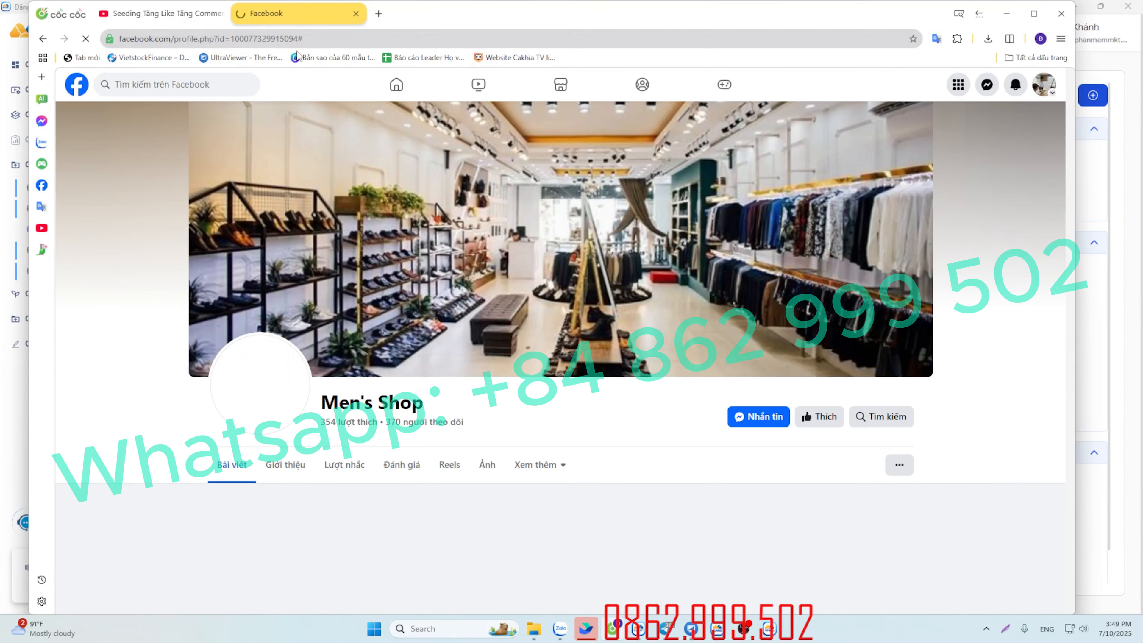
Check the newest Reel, its posting date and its description in the Men's Shop fanpage's posts, and return to MKT Viral
scroll(711, 243, "down", 7)
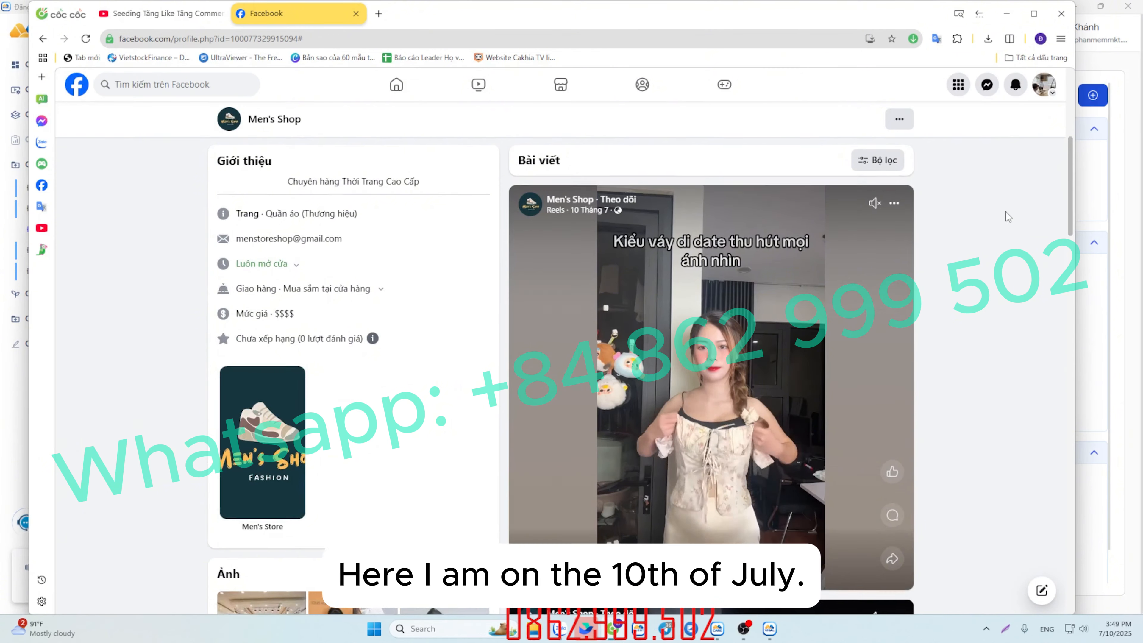
scroll(584, 166, "down", 1)
mouse_move(583, 167)
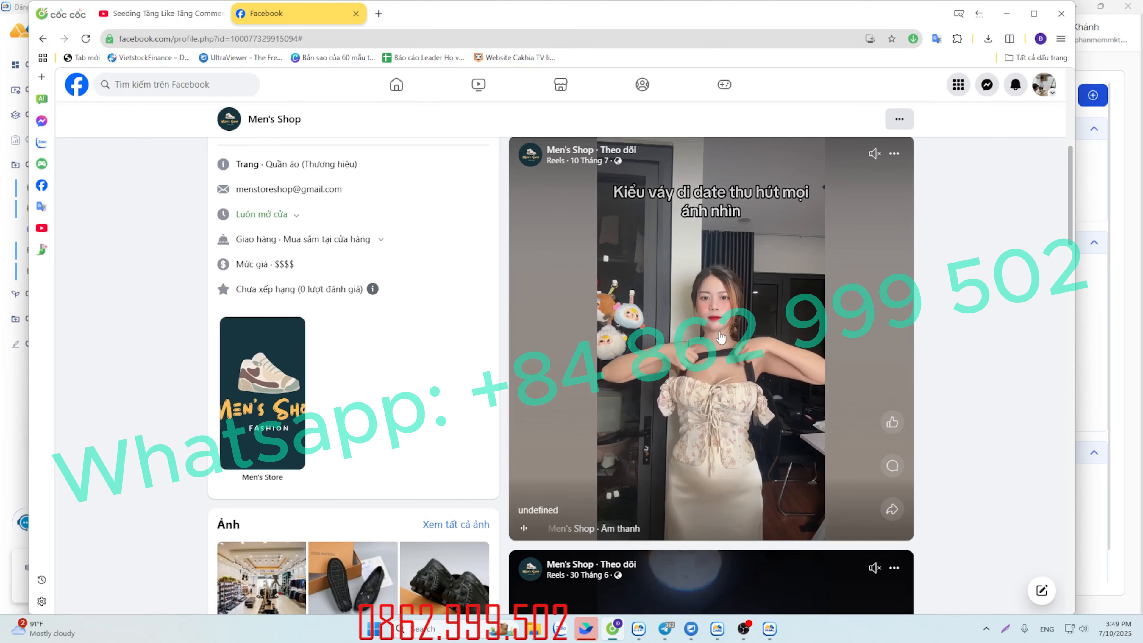
scroll(783, 313, "up", 2)
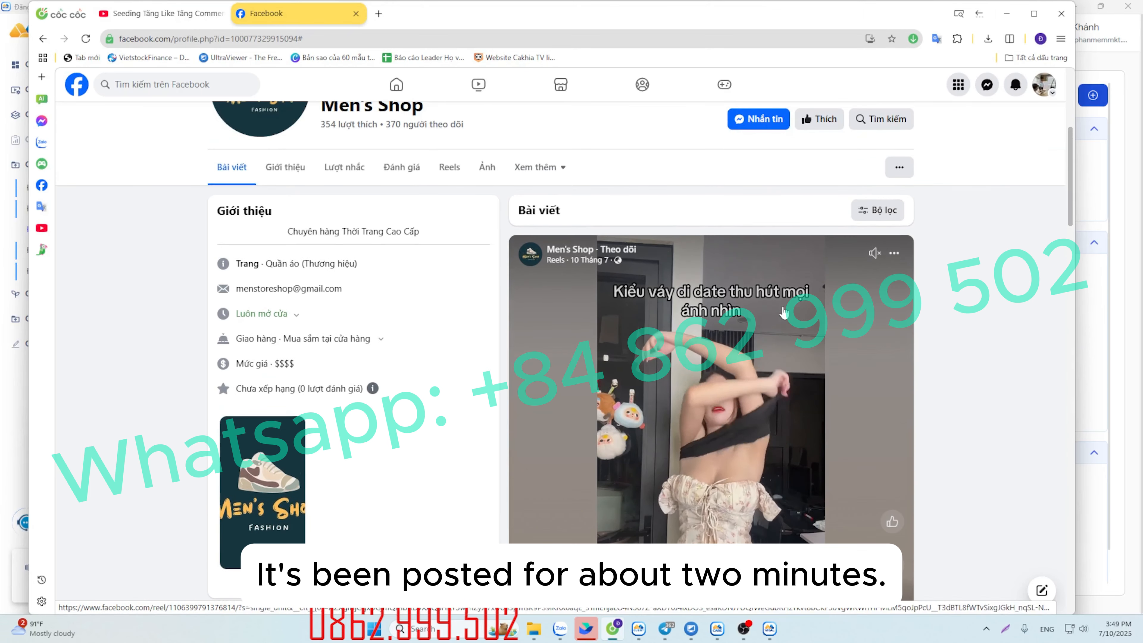
scroll(785, 311, "down", 2)
scroll(824, 293, "up", 1)
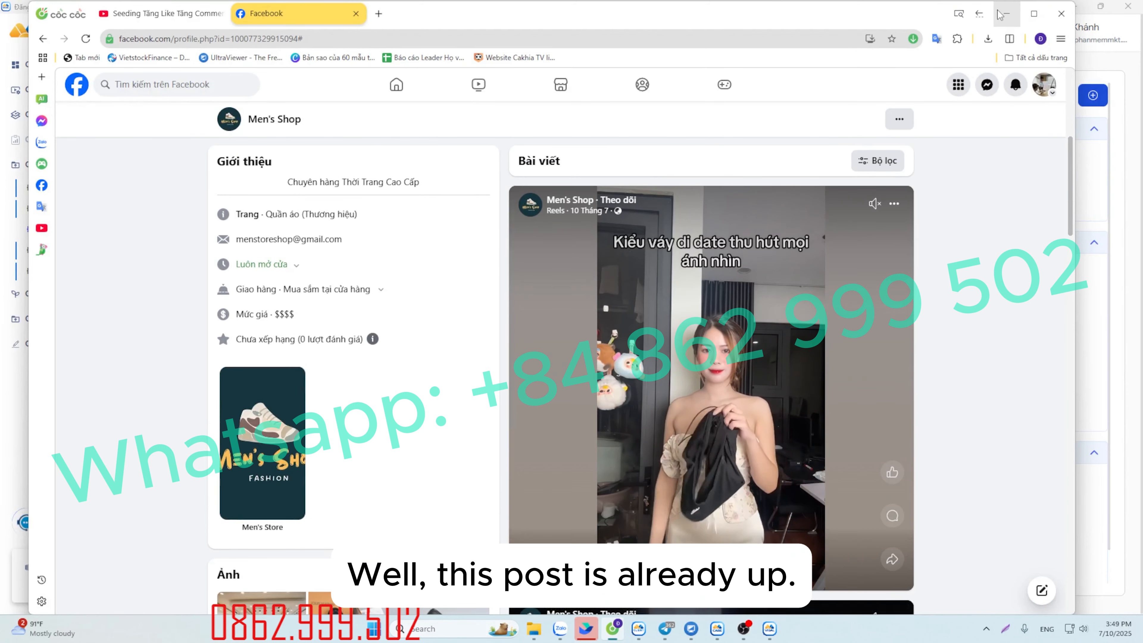
left_click(1006, 14)
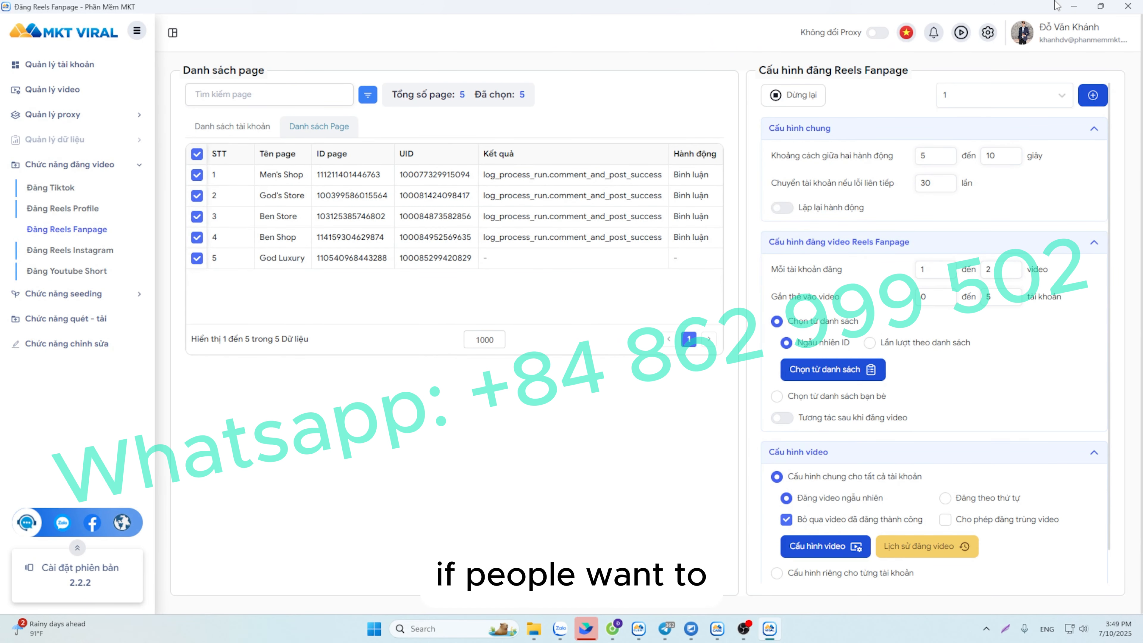
left_click(1074, 7)
scroll(885, 93, "down", 10)
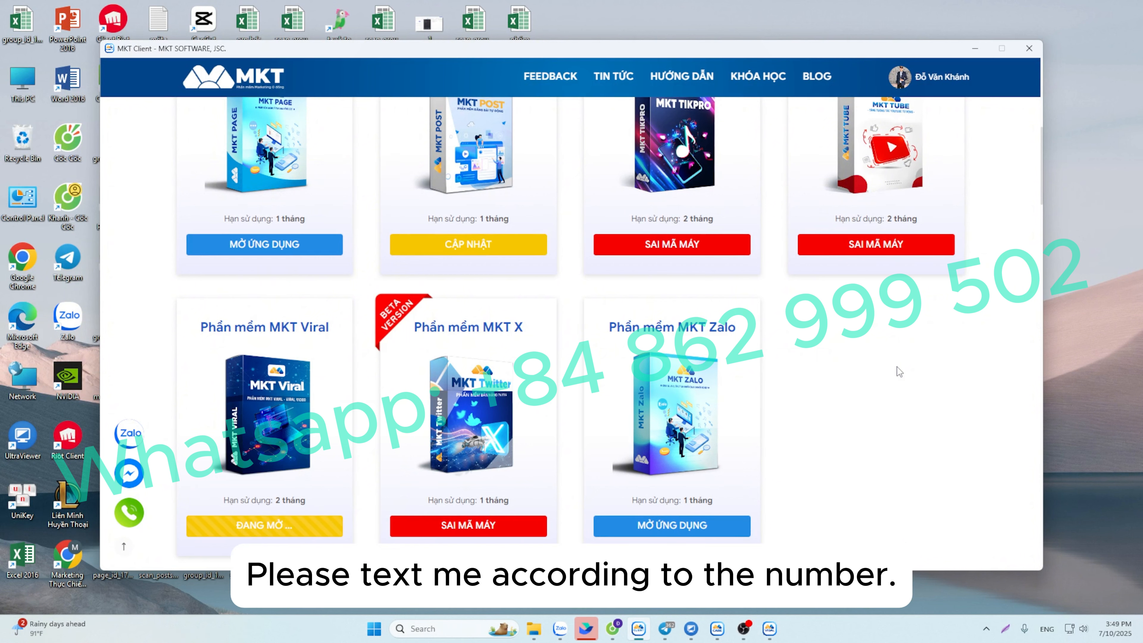
left_click(768, 630)
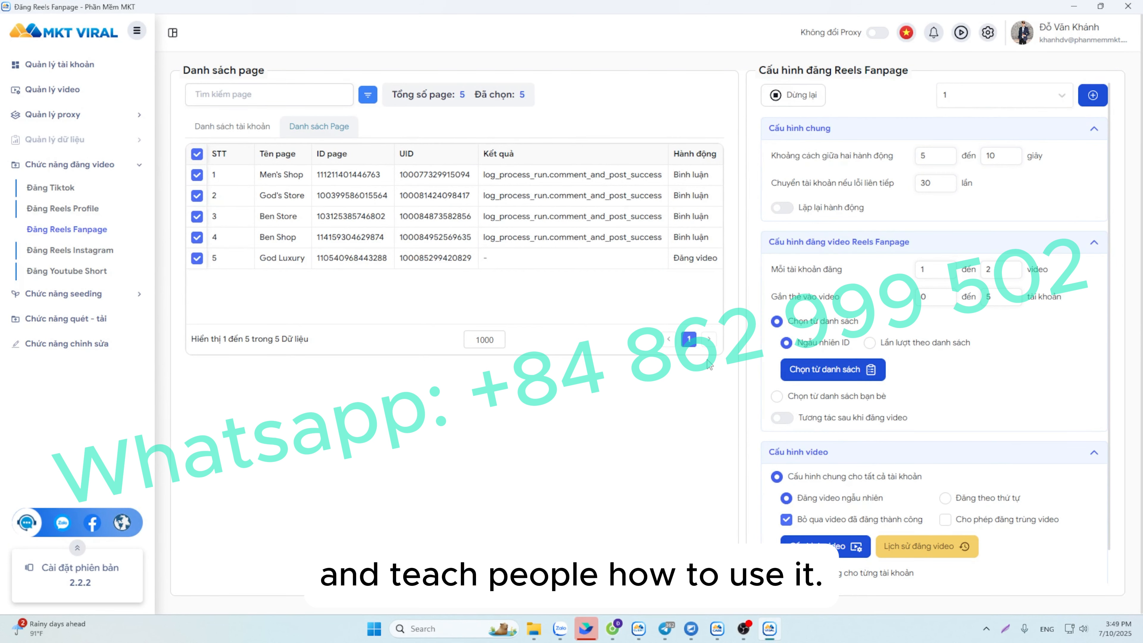
left_click(744, 629)
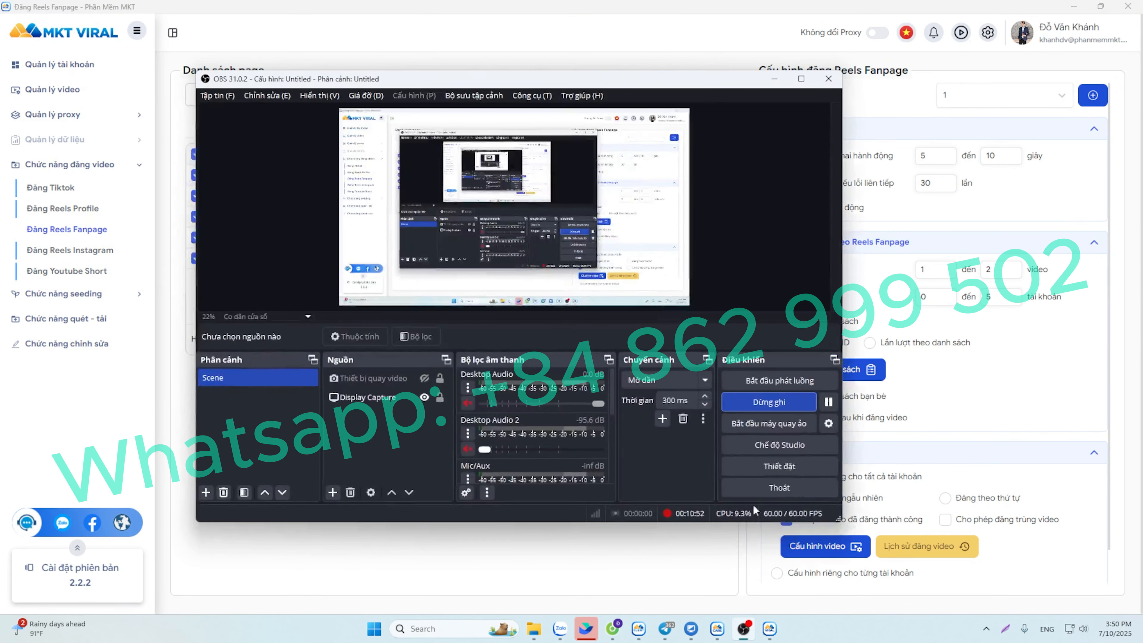